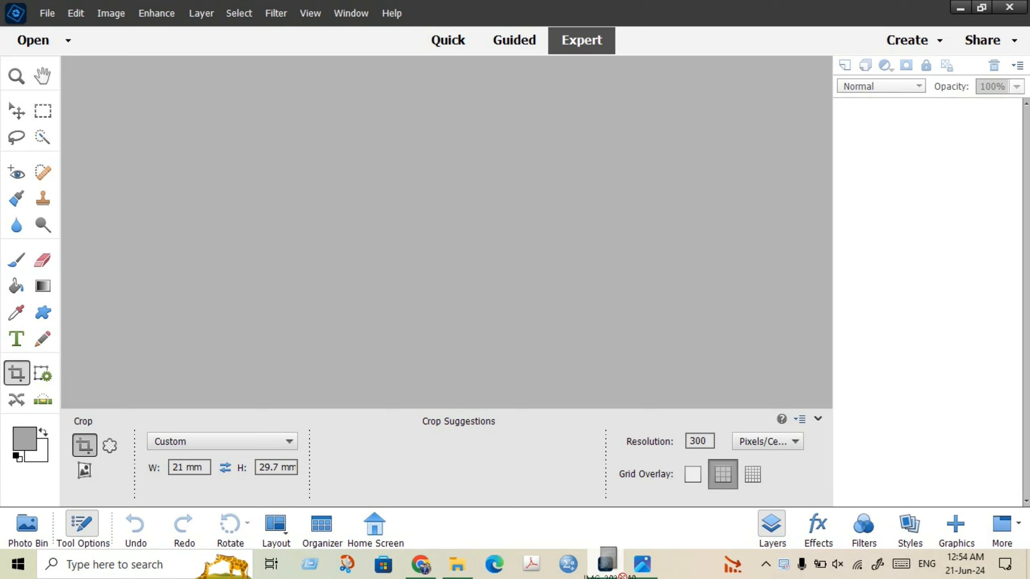
Open IMG_20220405_092749 - Copy.jpg and draw a 210 mm by 297 mm crop frame over the photographed page.
left_click_drag(606, 563, 485, 293)
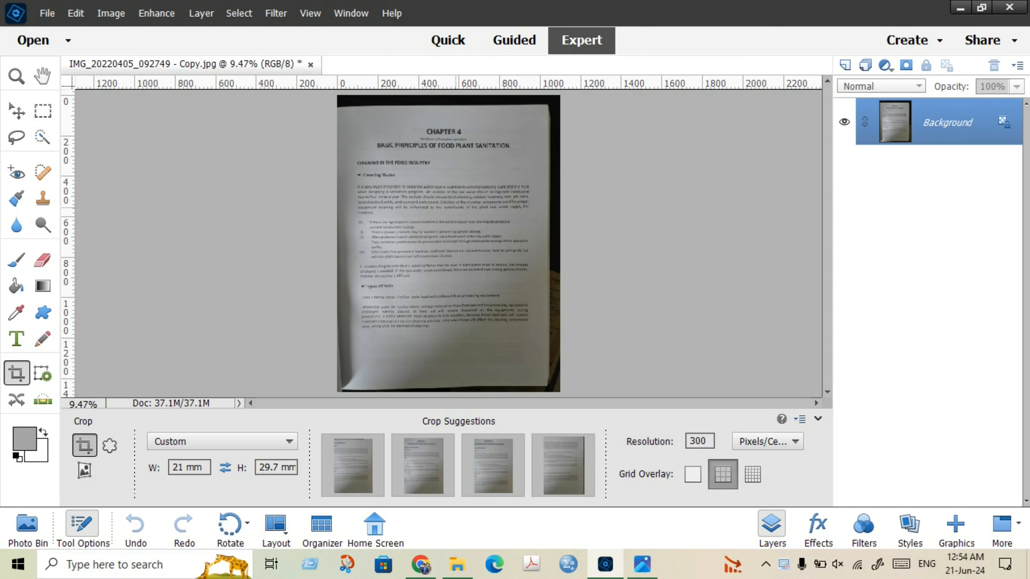
key("v")
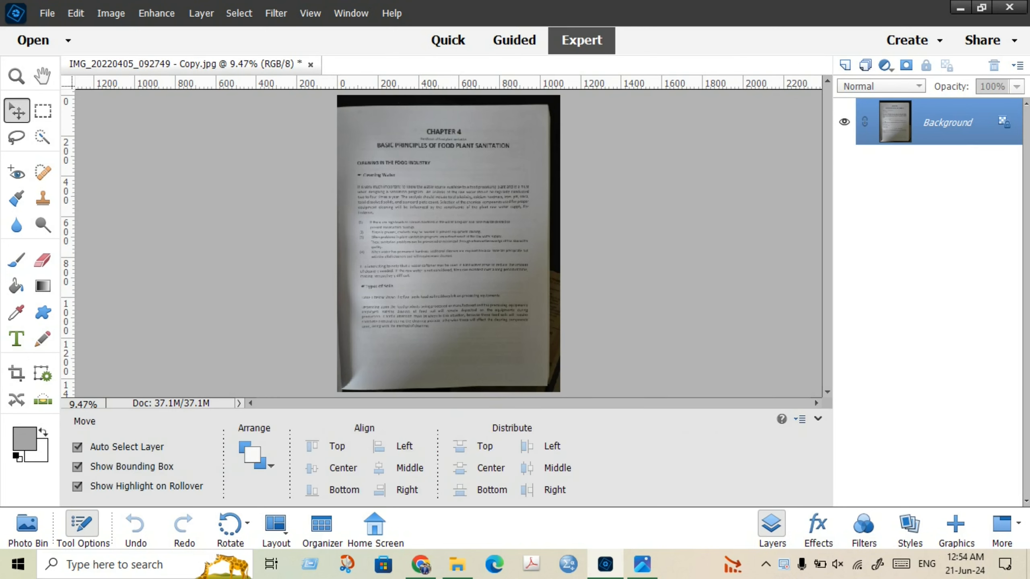
key("c")
left_click_drag(348, 119, 529, 375)
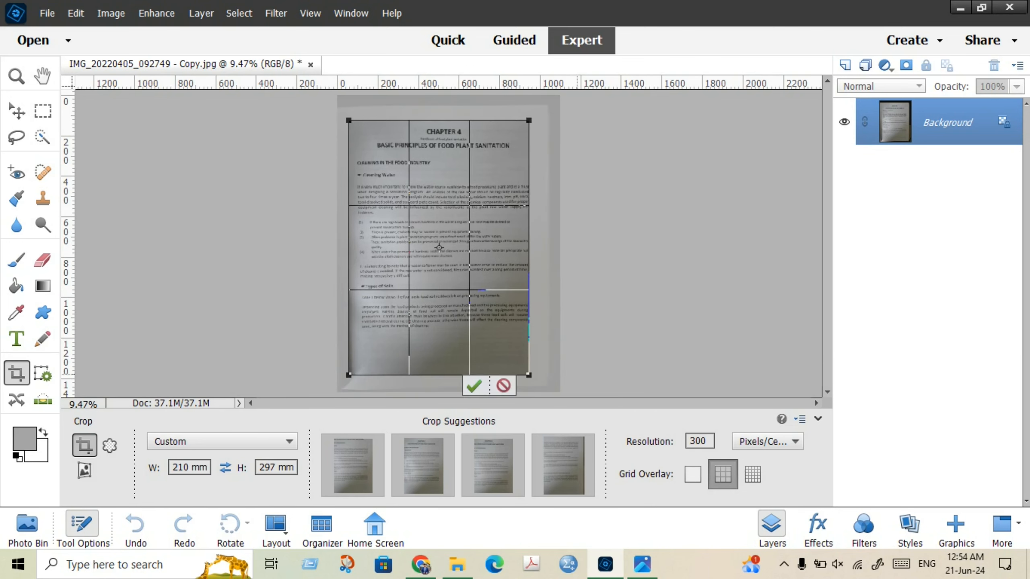
Nudge the crop frame up and slightly right so it encloses the page text, and apply the crop.
key("Up")
key("Up")
key("Up")
key("Up")
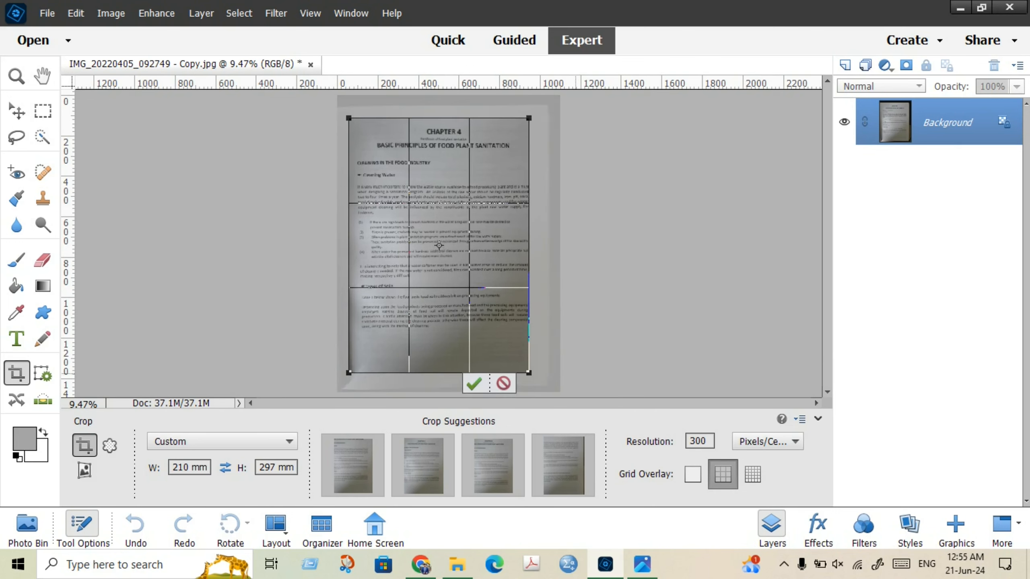
key("Right")
key("Right")
key("Right")
key("Right")
key("Right")
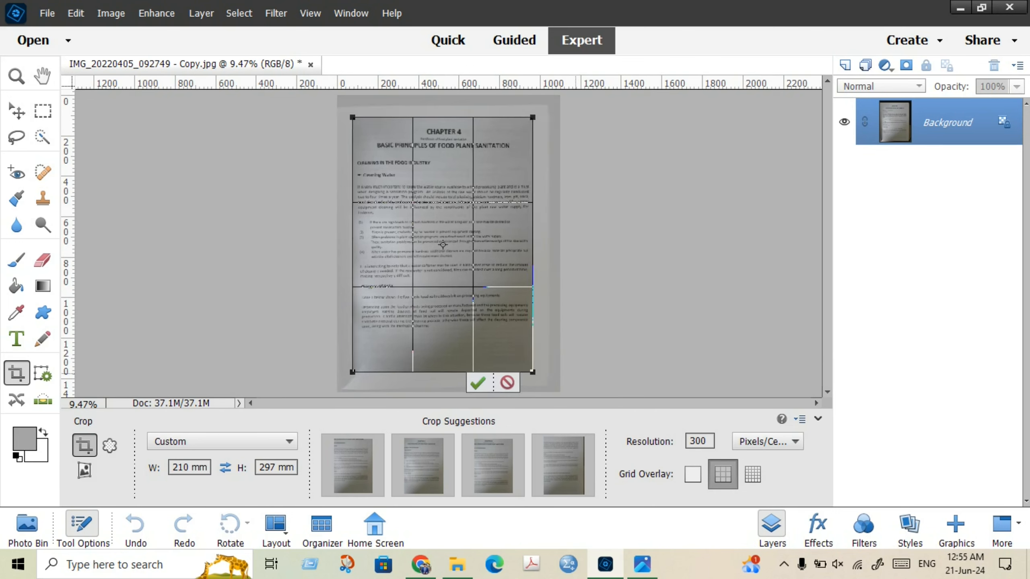
key("Left")
key("Up")
key("Up")
key("Up")
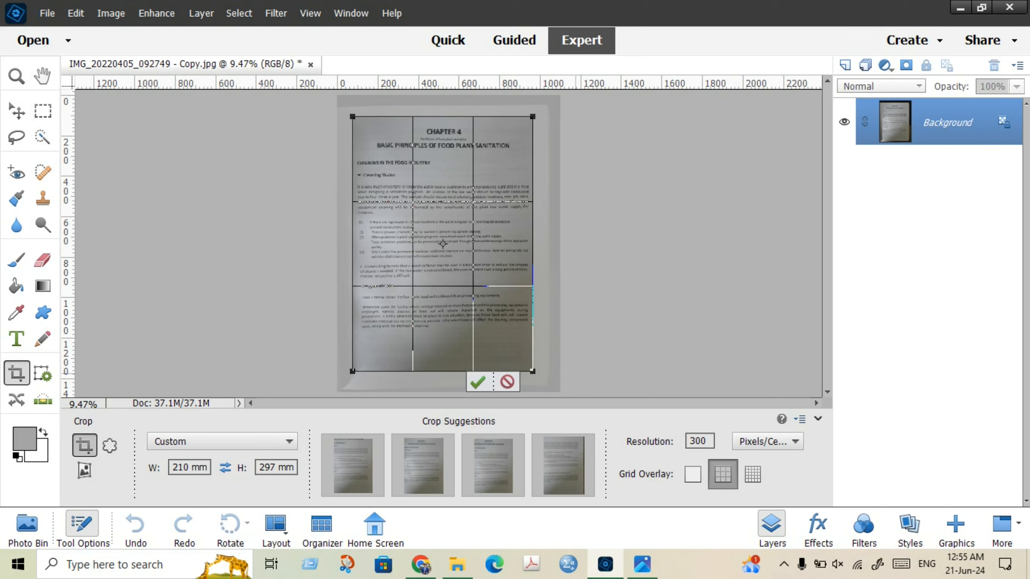
key("Left")
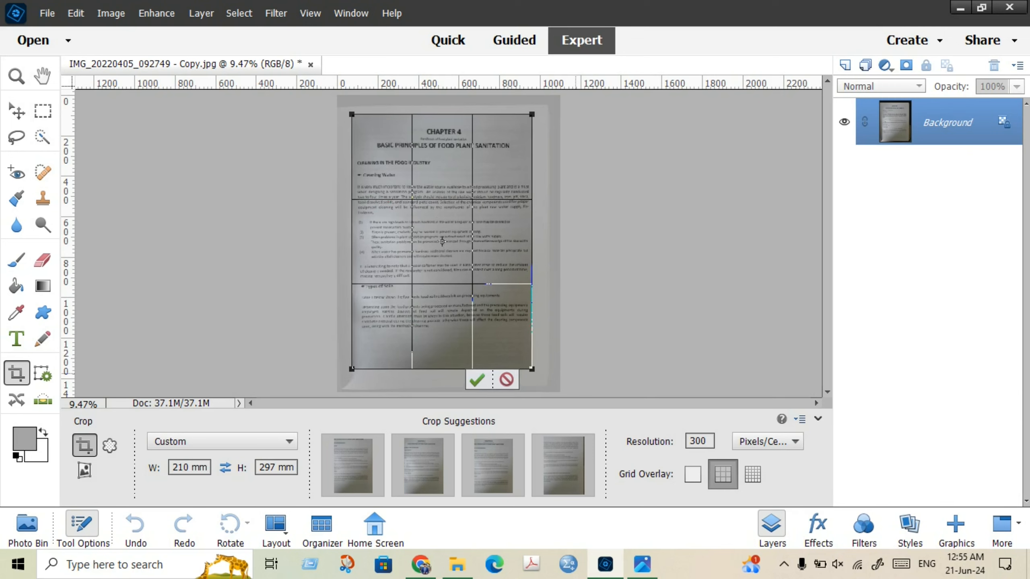
key("Right")
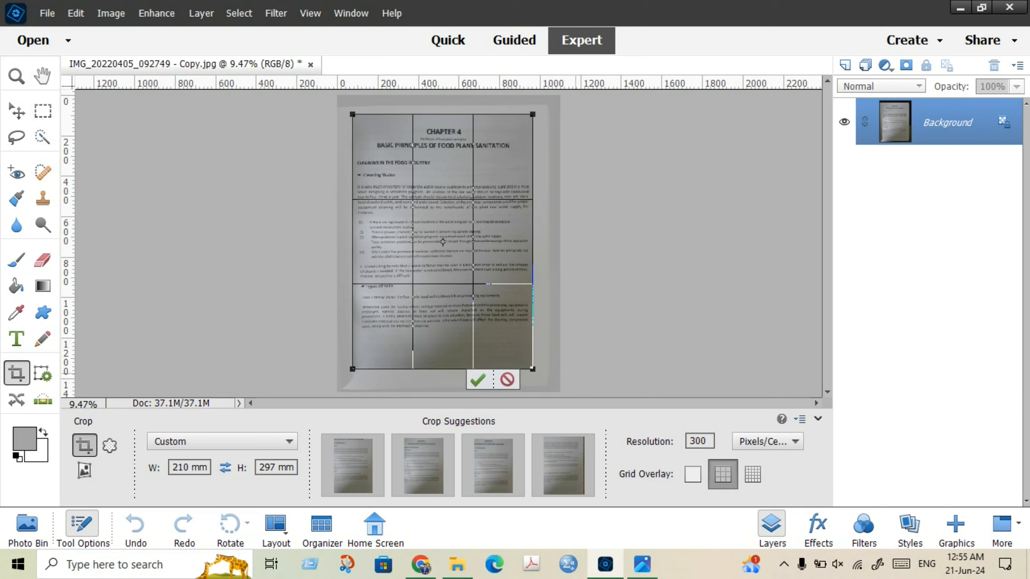
key("Up")
key("Up")
key("Up")
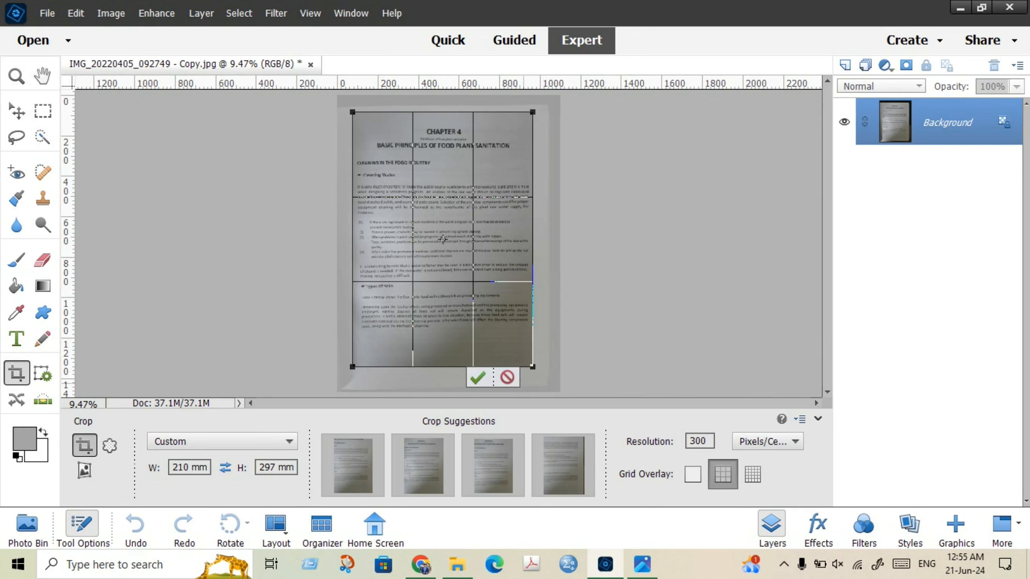
left_click(478, 377)
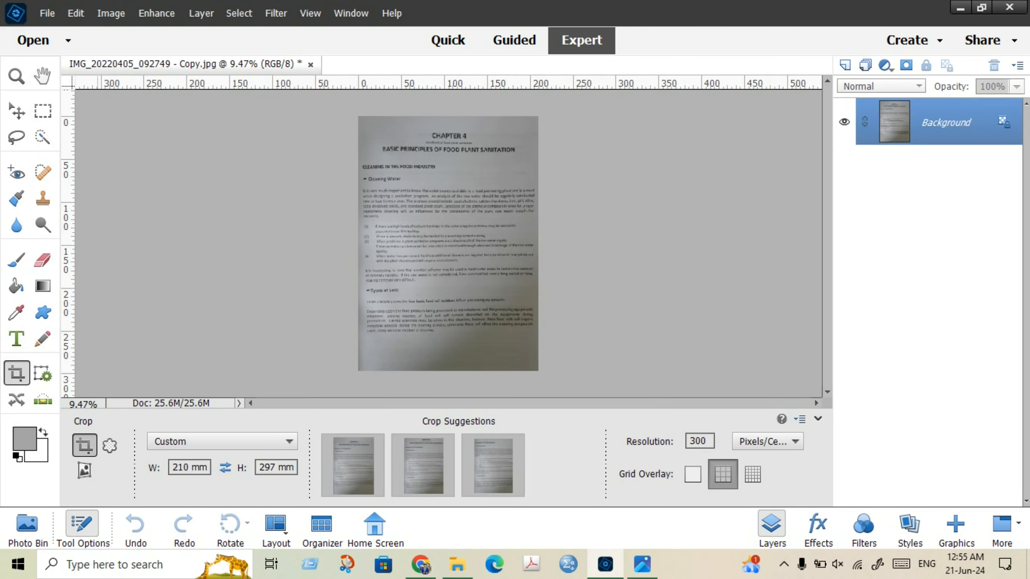
Inspect the cropped page's text and uneven shading up close at 25% zoom, down to the lower margin.
key("z")
left_click(84, 450)
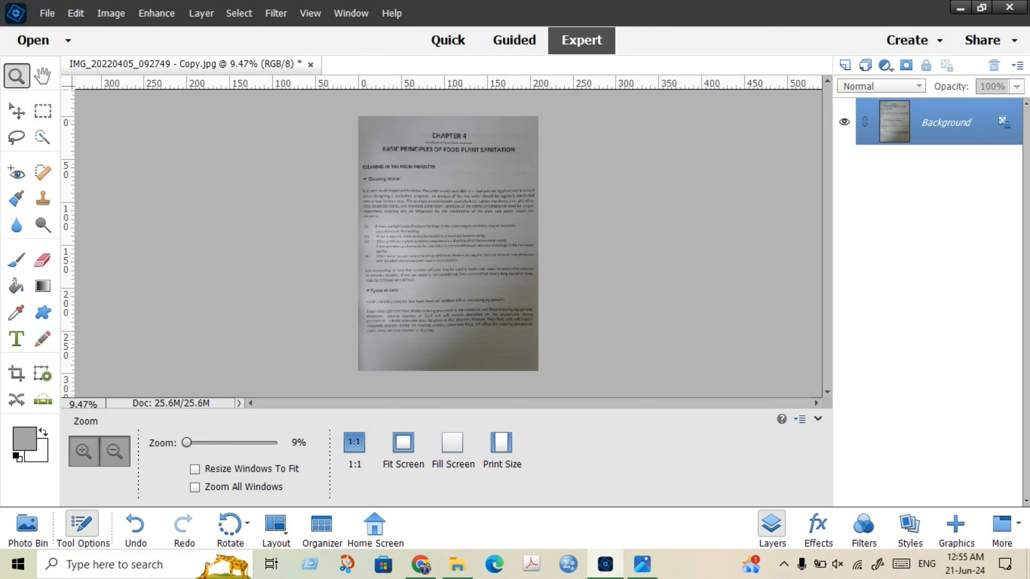
left_click(428, 298)
left_click(428, 298)
left_click(428, 298)
scroll(428, 298, "down", 3)
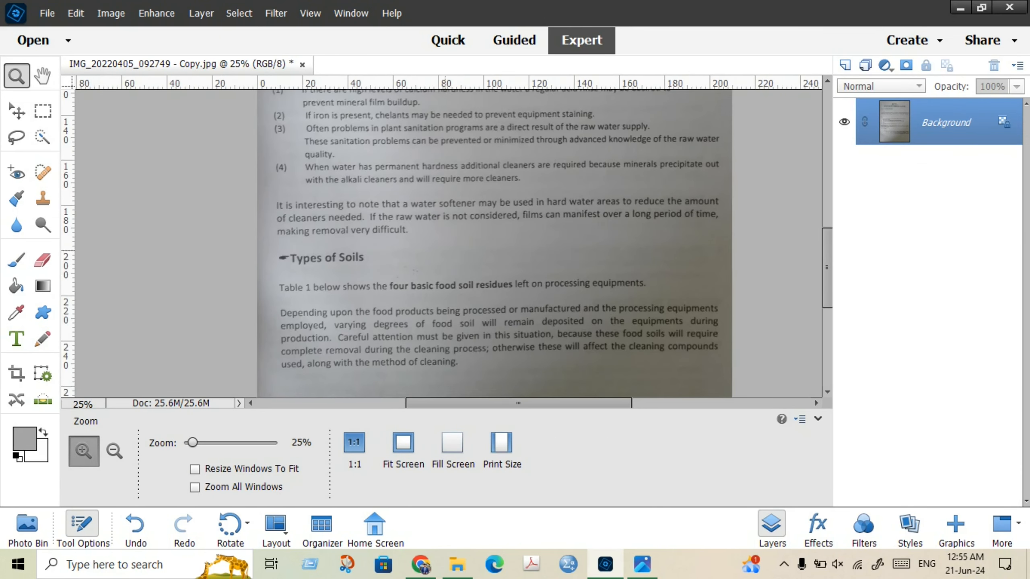
scroll(495, 244, "down", 2)
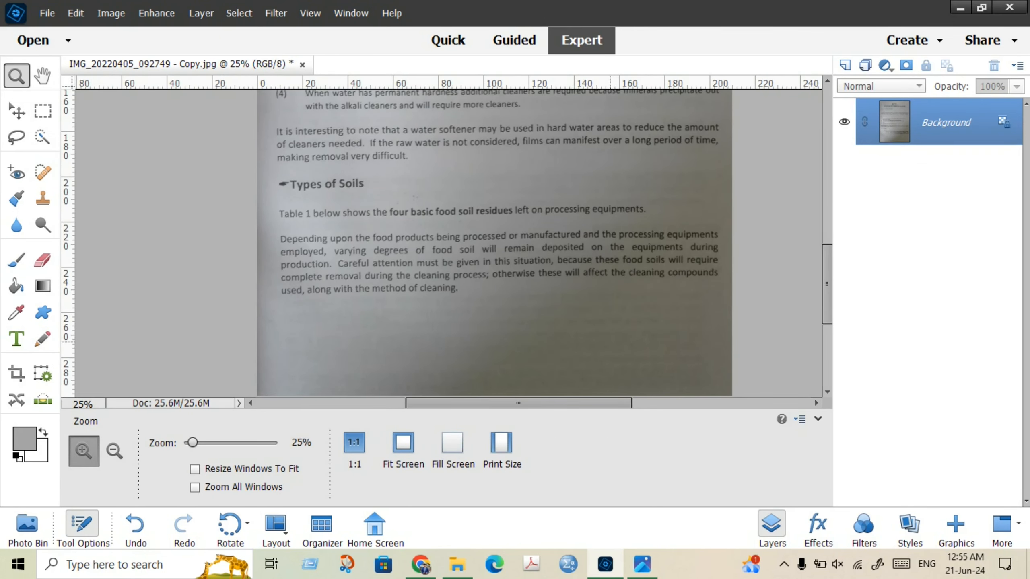
scroll(494, 243, "up", 6)
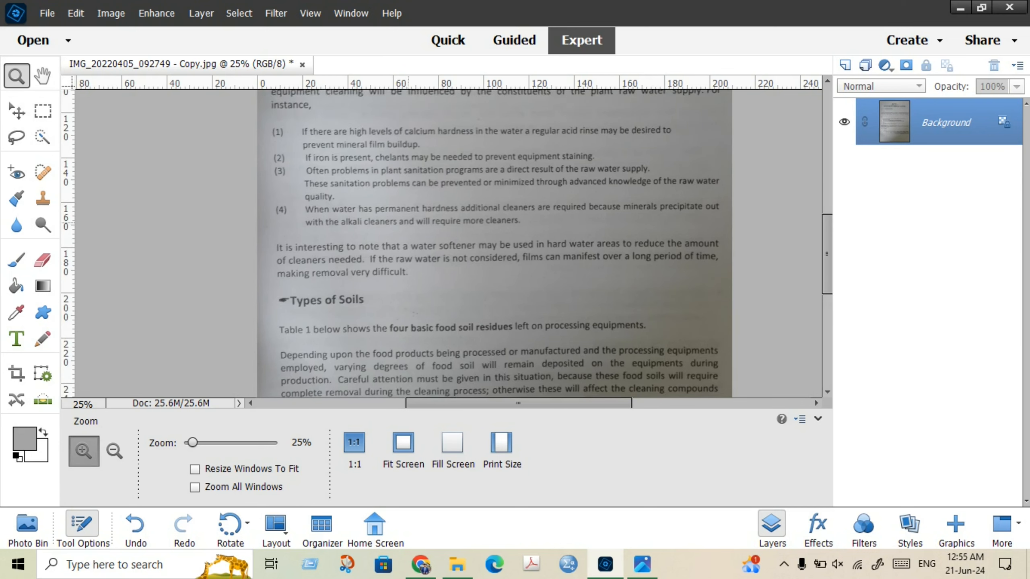
left_click(114, 451)
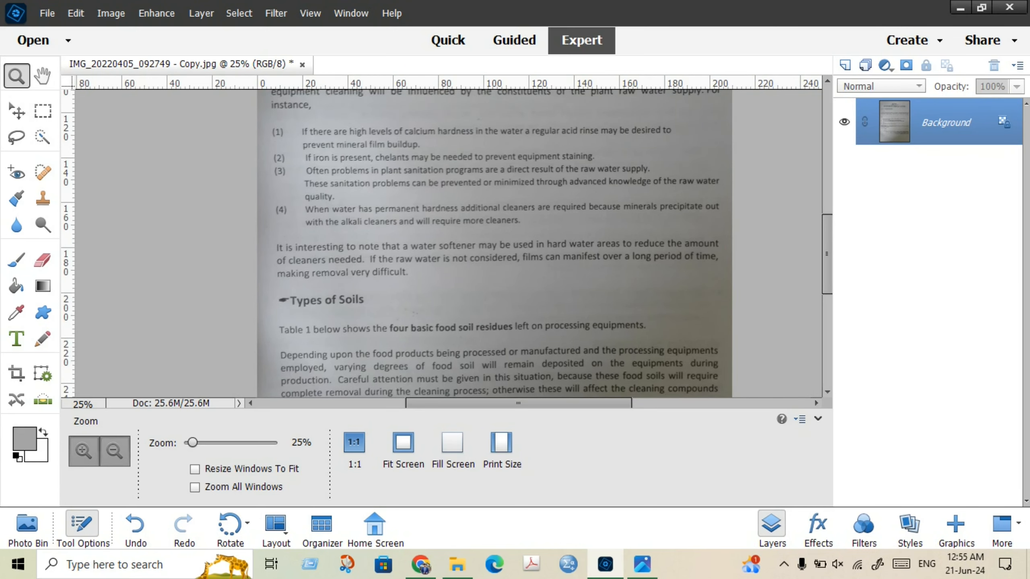
left_click(382, 328)
scroll(382, 327, "down", 2)
scroll(382, 328, "up", 2)
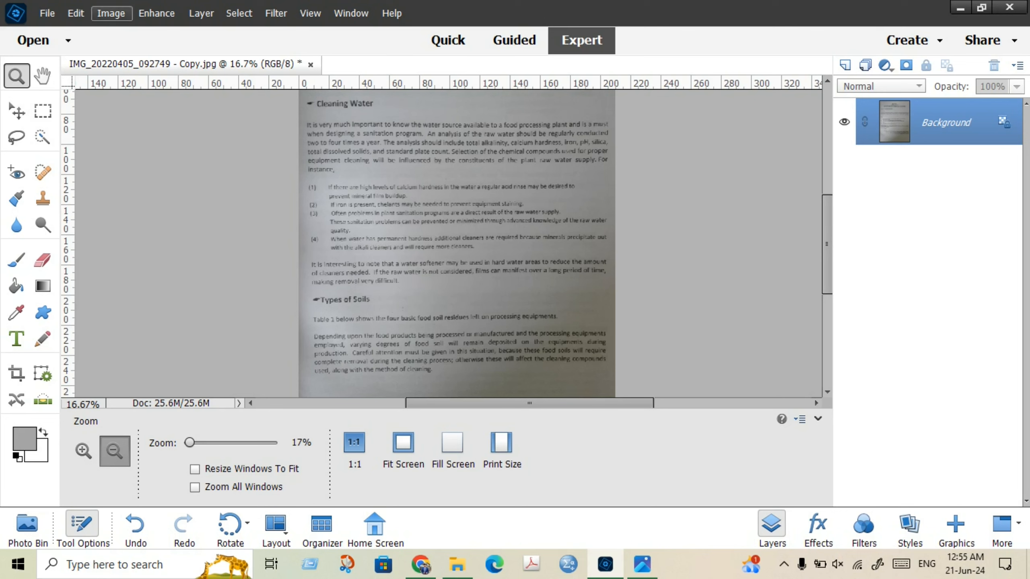
Convert the image to Grayscale mode, discarding its color information.
left_click(111, 13)
mouse_move(121, 123)
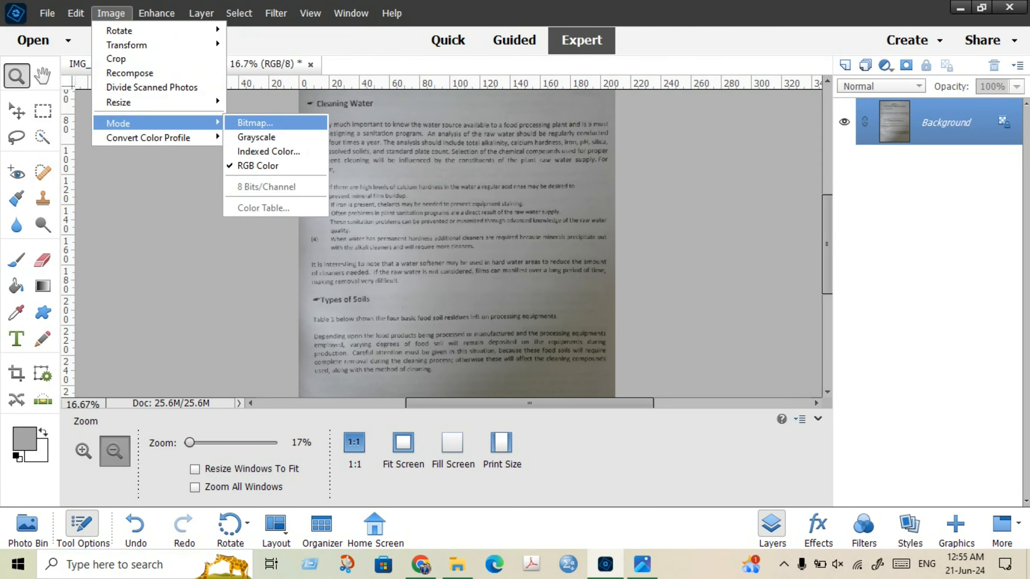
key("Up")
key("Up")
key("Up")
key("Return")
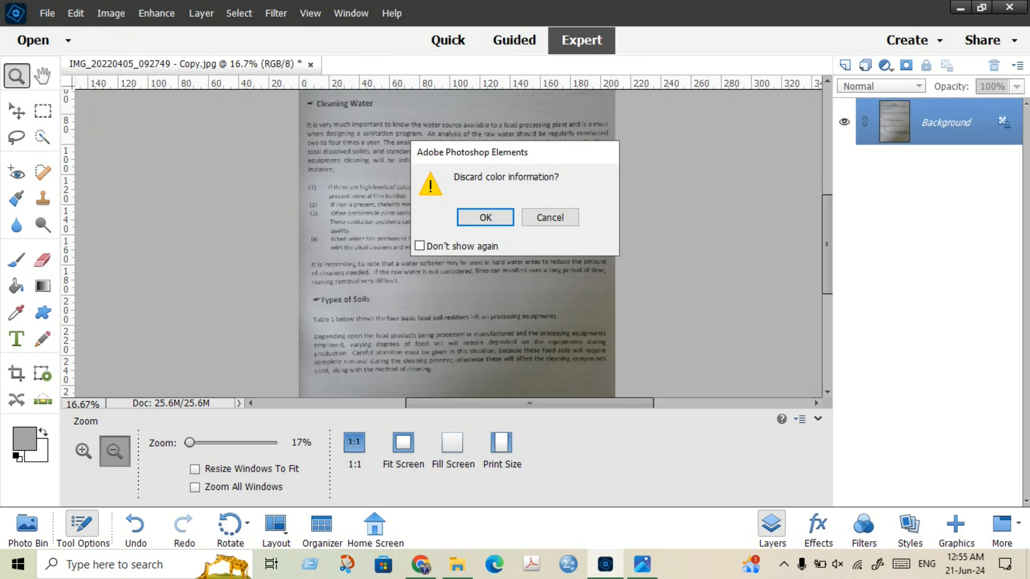
key("Return")
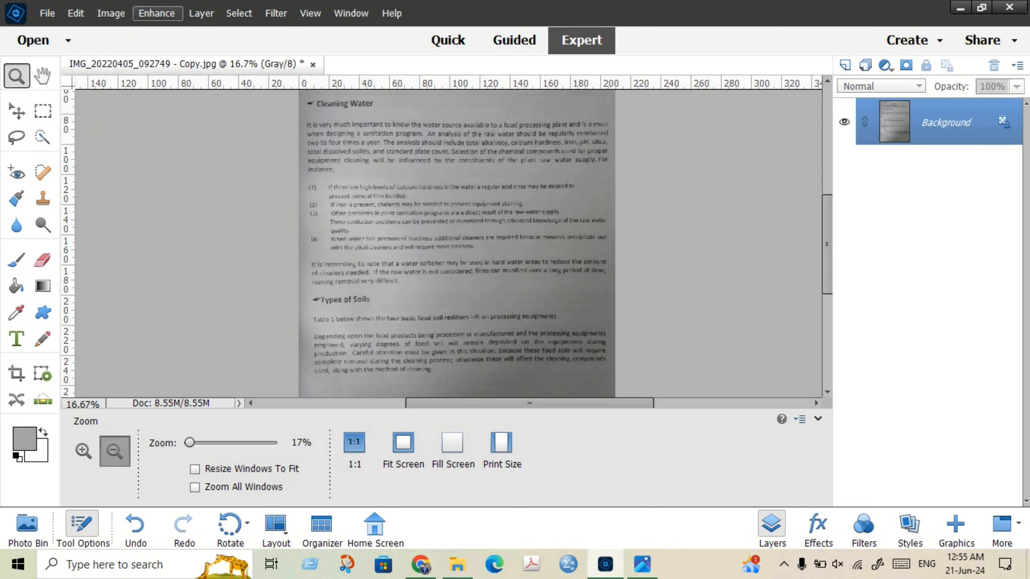
Brighten the page with Levels by sampling the grey paper near the numbered list as the white point.
left_click(157, 12)
mouse_move(243, 180)
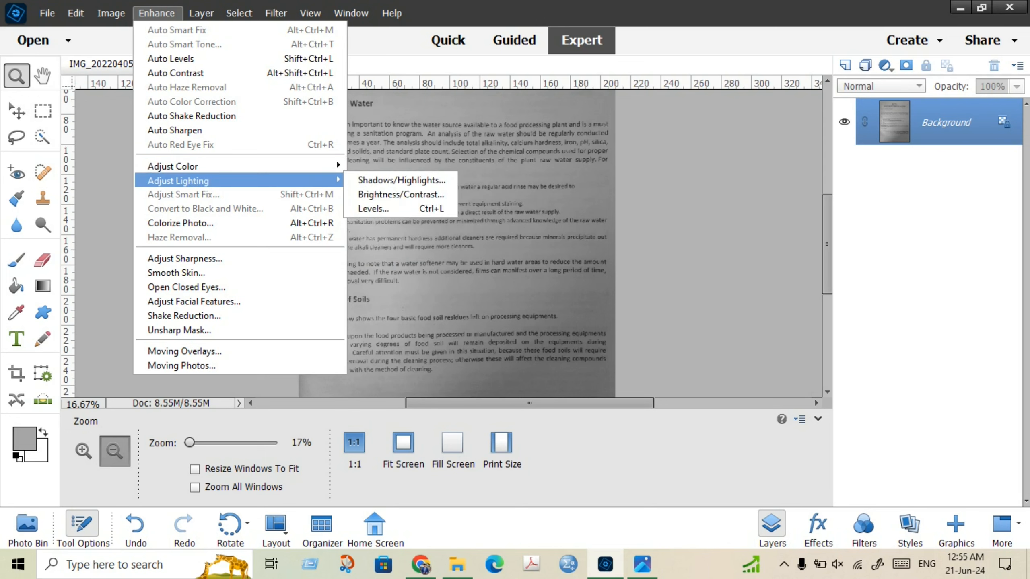
left_click(373, 209)
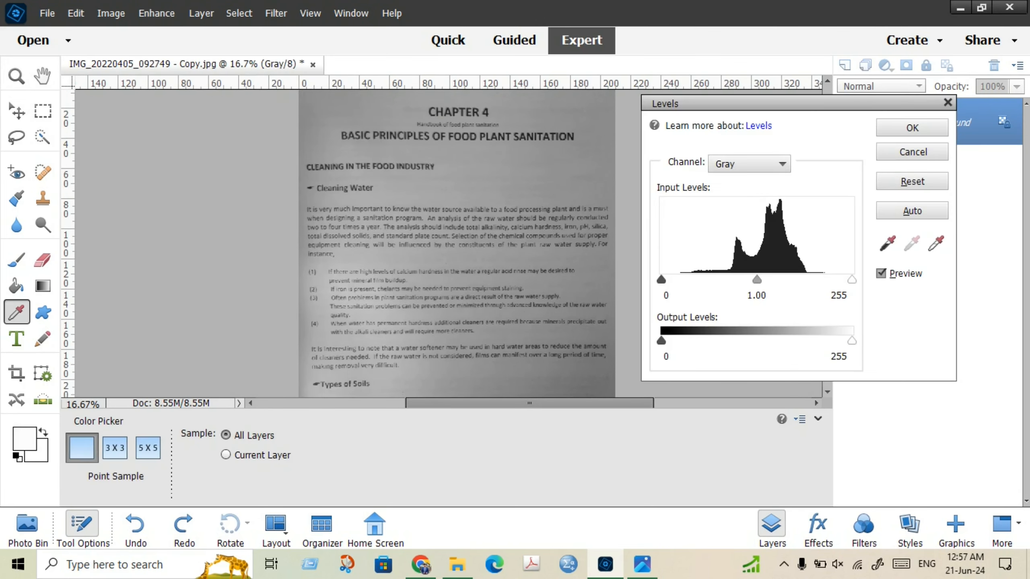
left_click(936, 243)
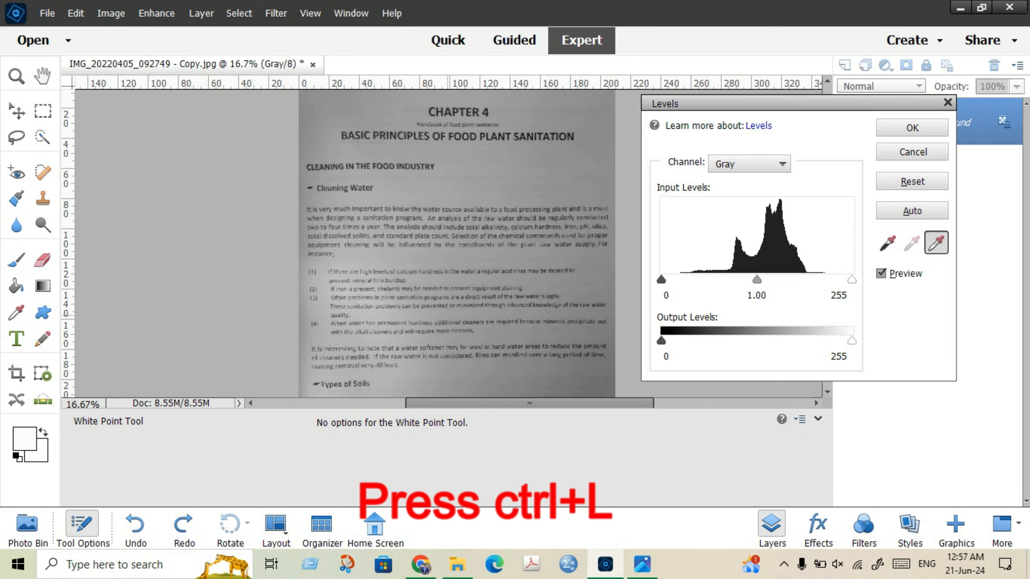
left_click(447, 312)
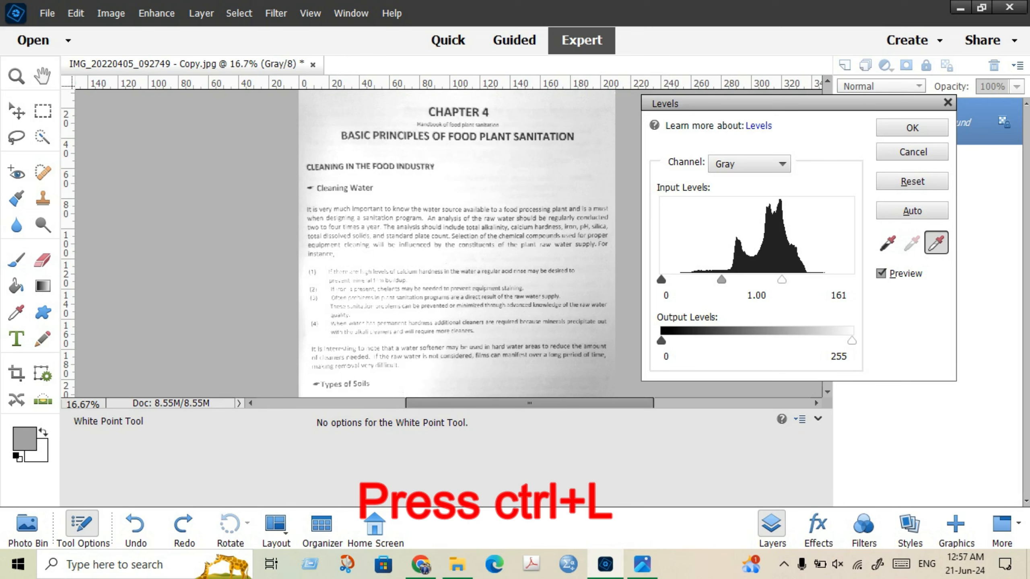
left_click(912, 127)
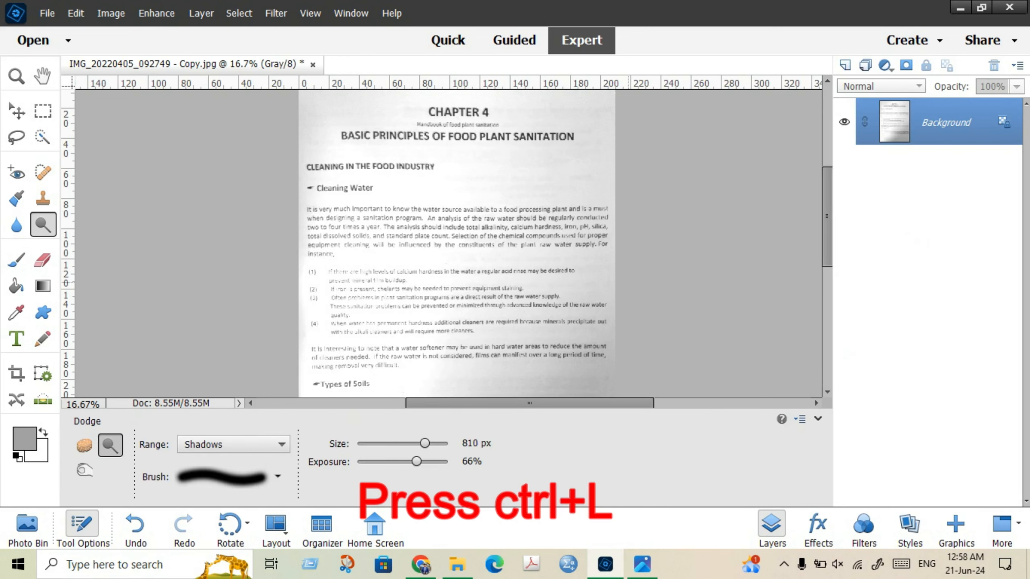
Set the Dodge tool's range to Highlights for lightening the shaded lower part of the page.
scroll(442, 243, "down", 5)
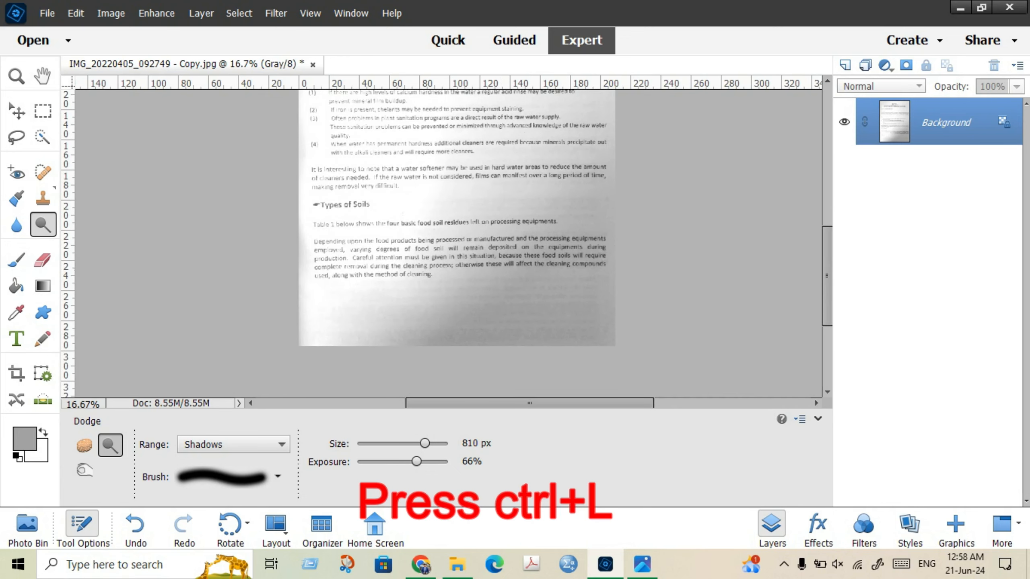
key("s")
key("o")
left_click(233, 444)
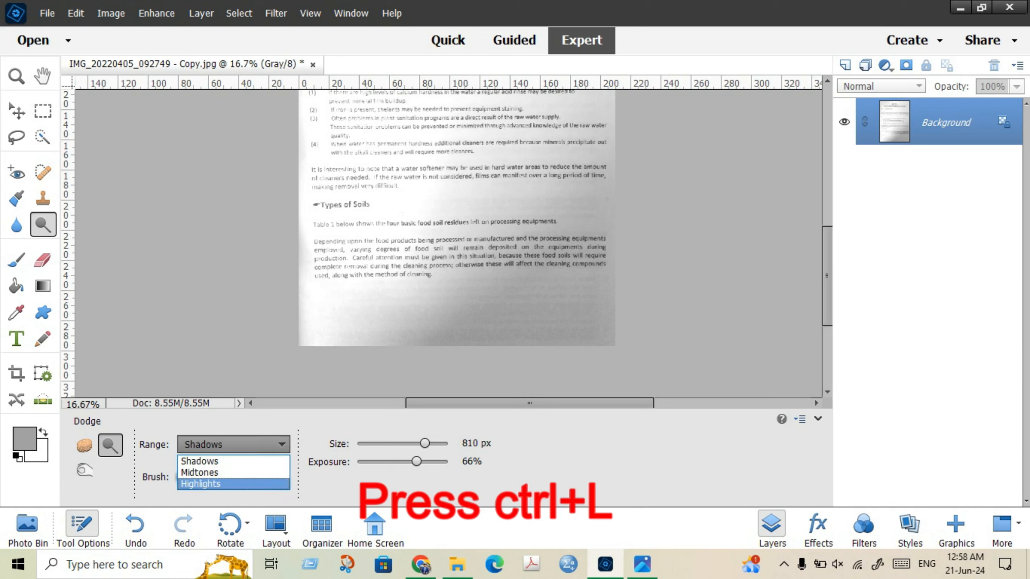
left_click(203, 482)
left_click(277, 477)
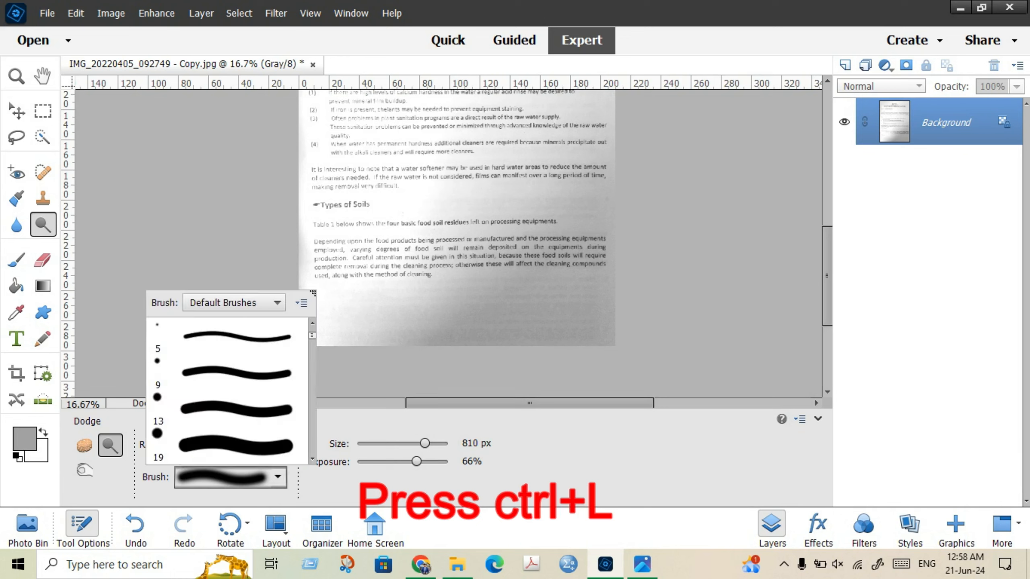
left_click(278, 477)
left_click(278, 477)
scroll(229, 391, "down", 4)
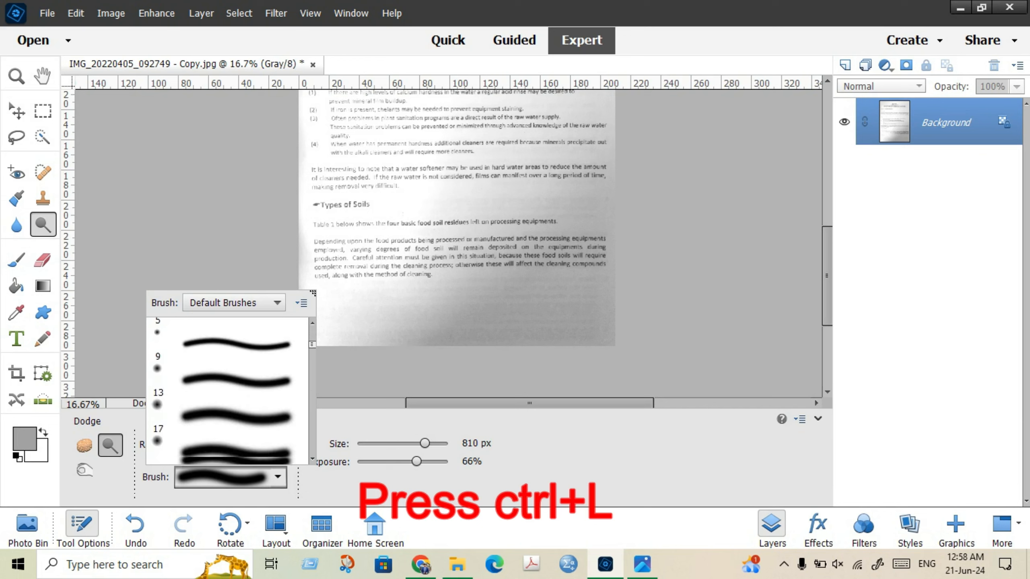
scroll(229, 391, "down", 8)
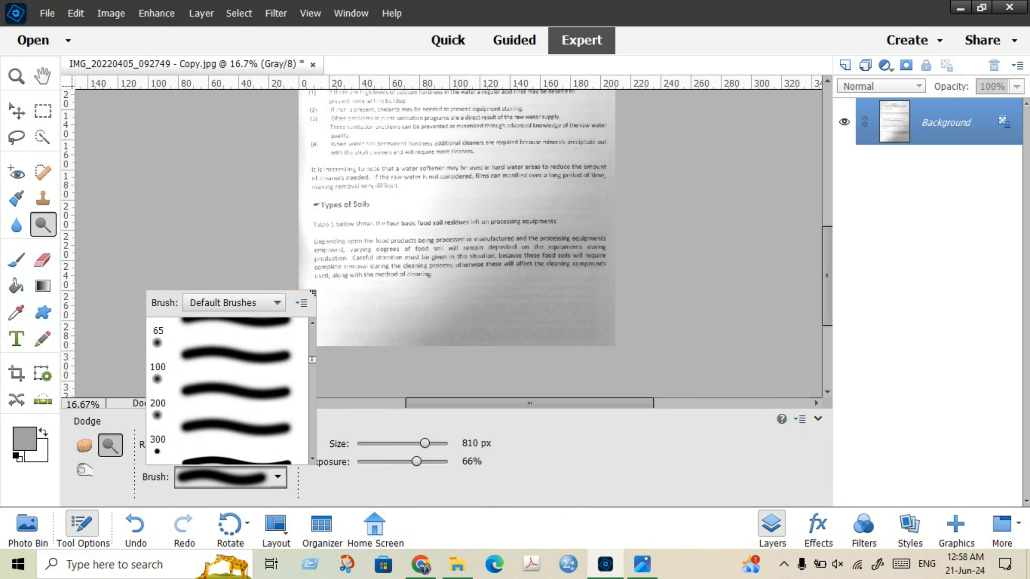
scroll(229, 392, "down", 8)
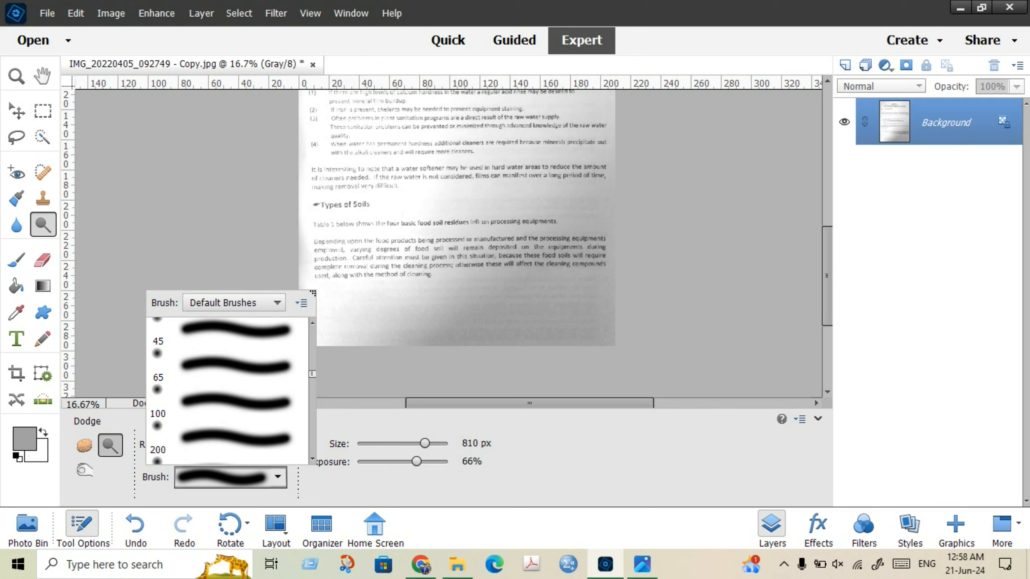
key("Escape")
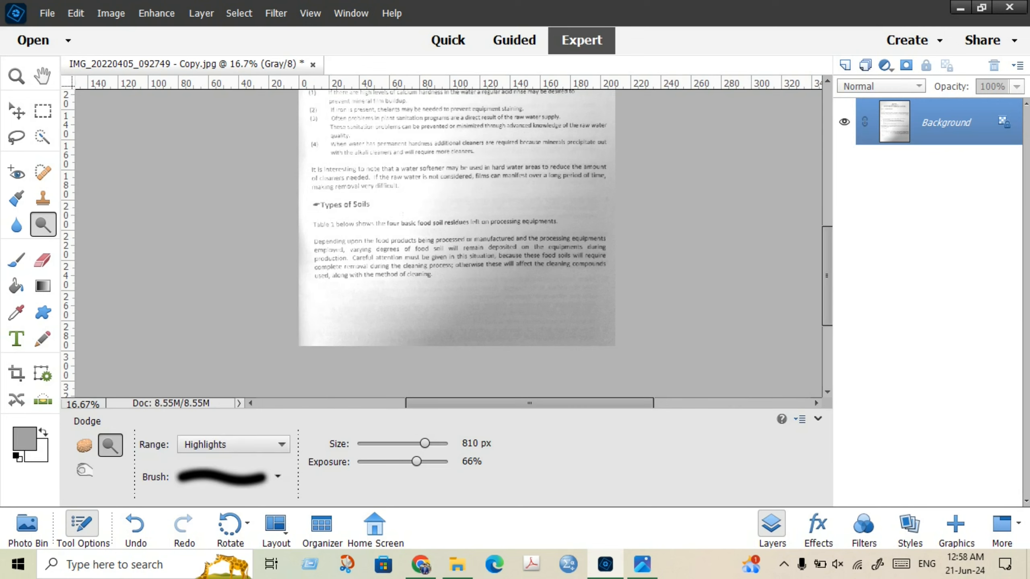
Set the Dodge exposure to 25% and lighten the grey shadow along the page's bottom margin.
left_click_drag(417, 462, 378, 461)
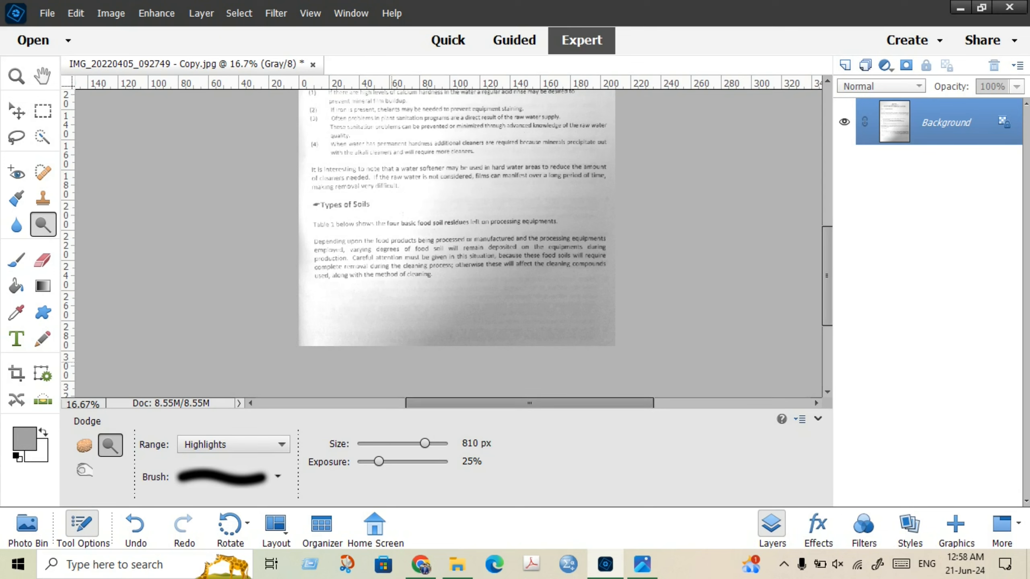
scroll(377, 338, "up", 2)
scroll(378, 338, "down", 1)
left_click(341, 347)
mouse_move(349, 351)
left_mouse_down()
mouse_move(585, 360)
mouse_move(323, 360)
left_mouse_up()
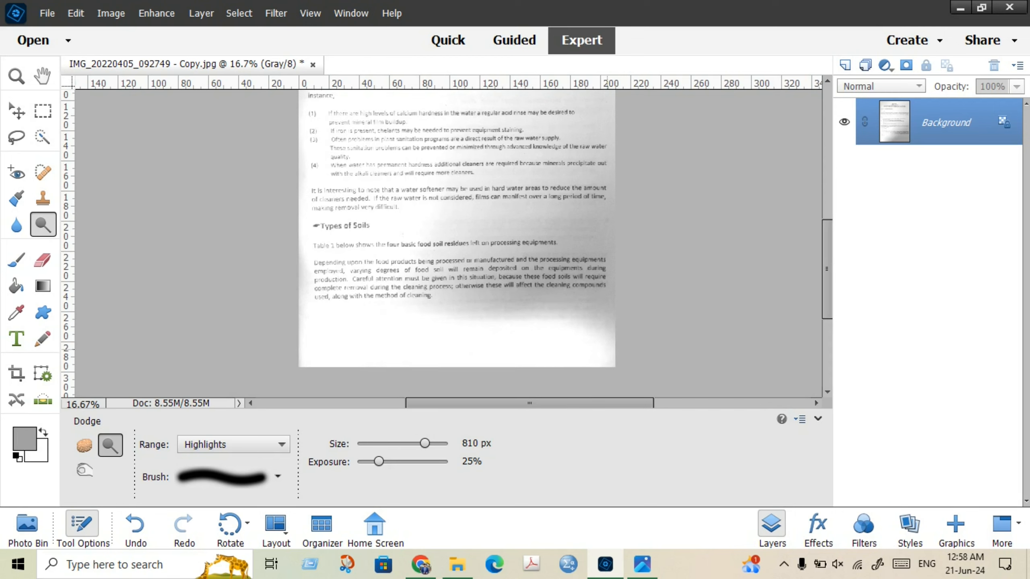
Dodge the remaining grey shading in the lower-right corner, over the last paragraphs and up the page's right side.
mouse_move(607, 349)
left_mouse_down()
mouse_move(447, 302)
mouse_move(595, 282)
mouse_move(503, 280)
left_mouse_up()
left_click(590, 339)
mouse_move(593, 293)
left_mouse_down()
mouse_move(585, 289)
mouse_move(602, 276)
left_mouse_up()
mouse_move(603, 270)
left_mouse_down()
mouse_move(362, 277)
mouse_move(582, 264)
mouse_move(557, 256)
left_mouse_up()
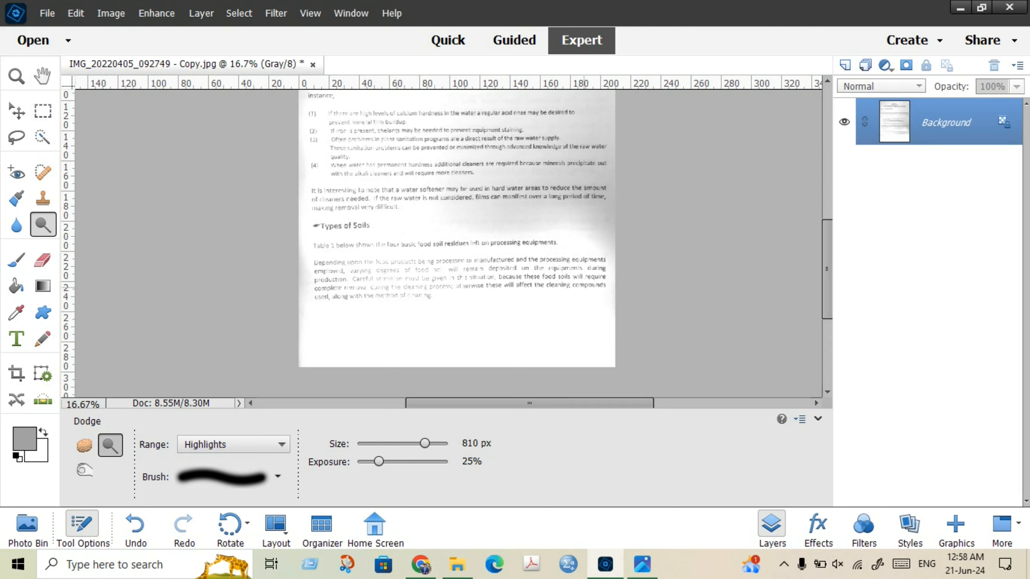
scroll(583, 259, "up", 3)
mouse_move(604, 298)
left_mouse_down()
mouse_move(612, 284)
mouse_move(484, 271)
left_mouse_up()
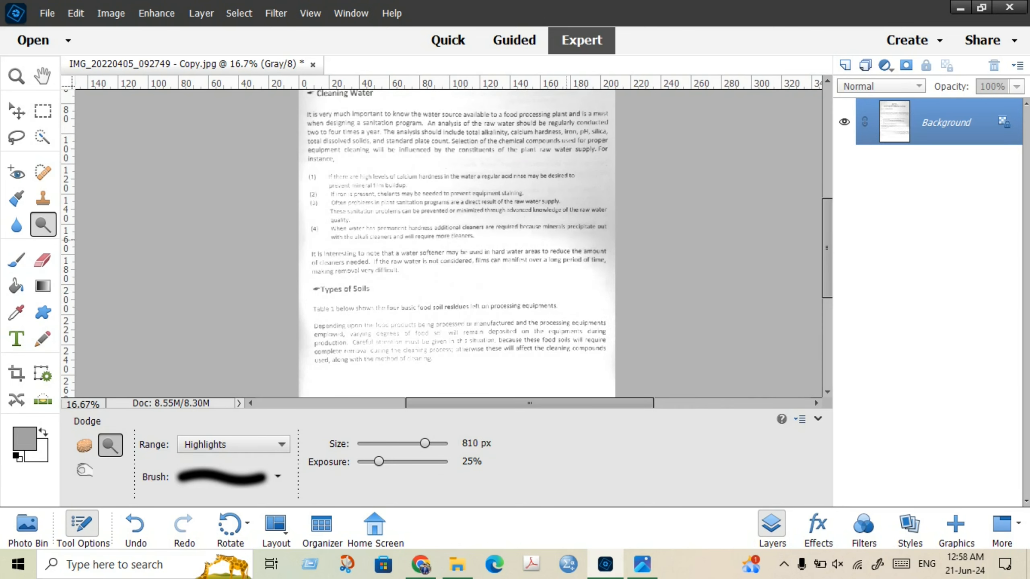
Dodge the remaining grey shading around the numbered list and along the page's right and left edges.
mouse_move(567, 240)
left_mouse_down()
mouse_move(601, 259)
mouse_move(555, 207)
mouse_move(504, 197)
left_mouse_up()
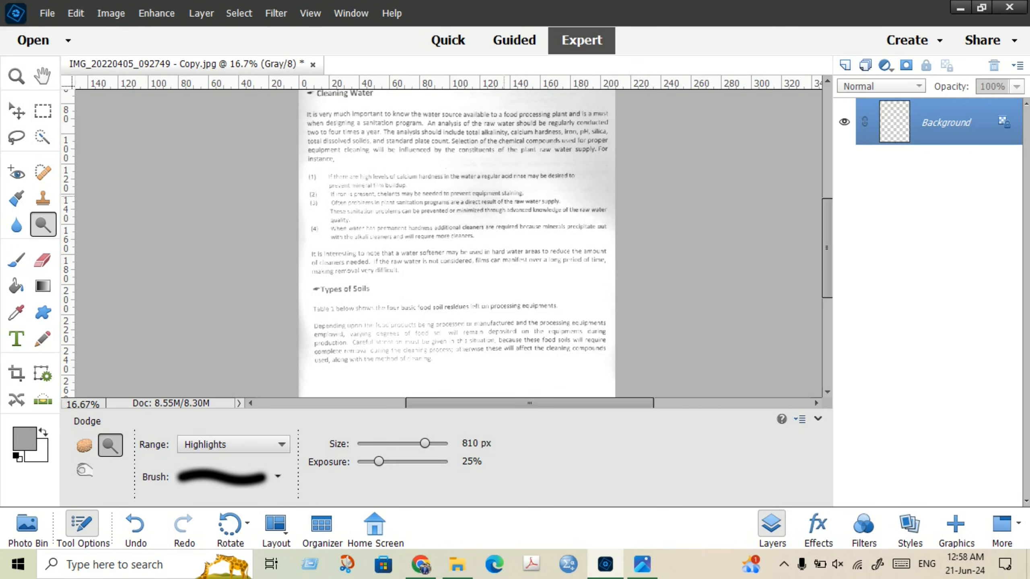
left_click_drag(624, 201, 561, 185)
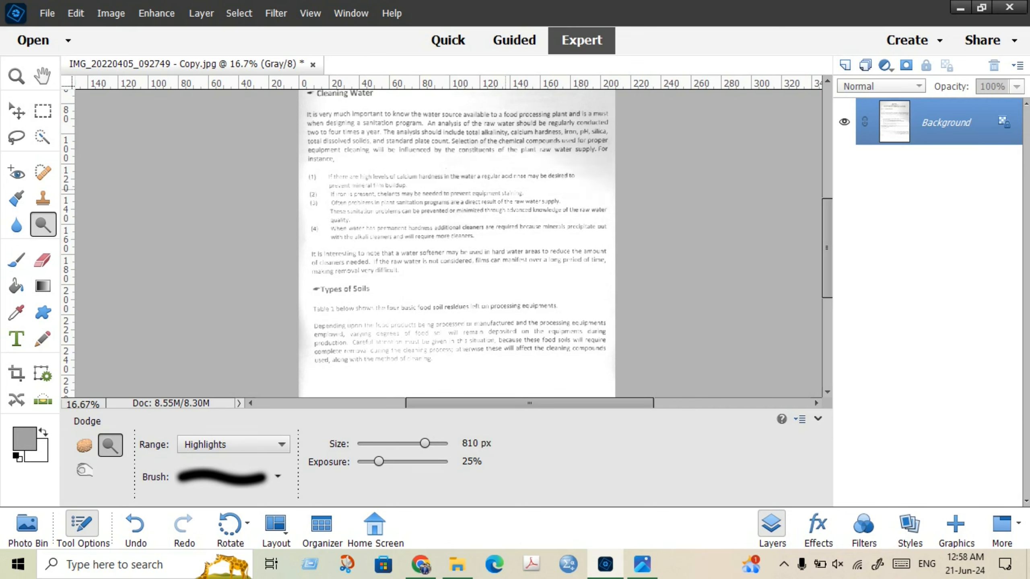
scroll(528, 244, "up", 1)
scroll(457, 243, "up", 1)
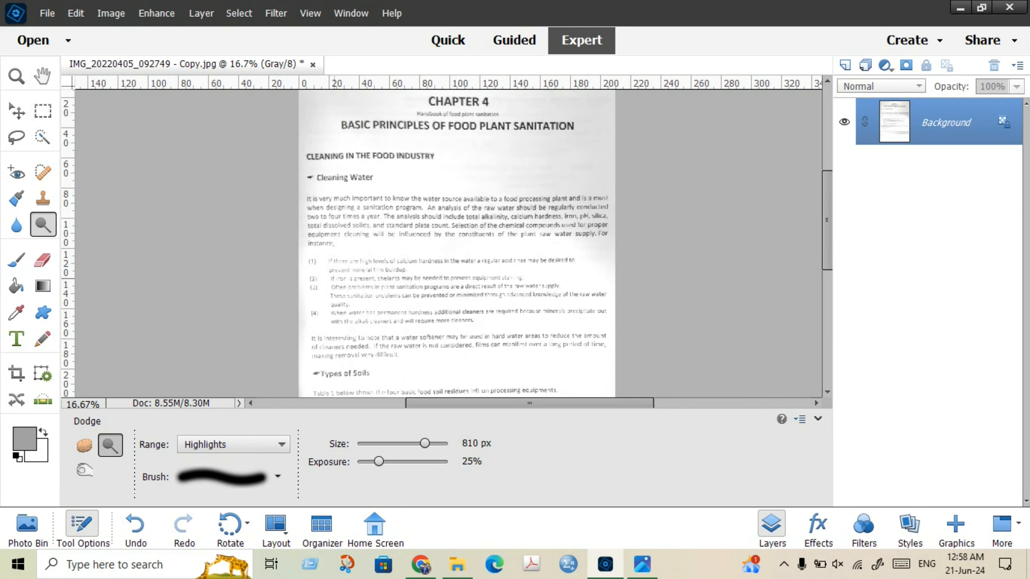
mouse_move(287, 245)
left_mouse_down()
mouse_move(278, 187)
mouse_move(290, 133)
left_mouse_up()
Dodge the grey shading from the page's top edge and chapter headings down through the first paragraph.
scroll(288, 182, "up", 2)
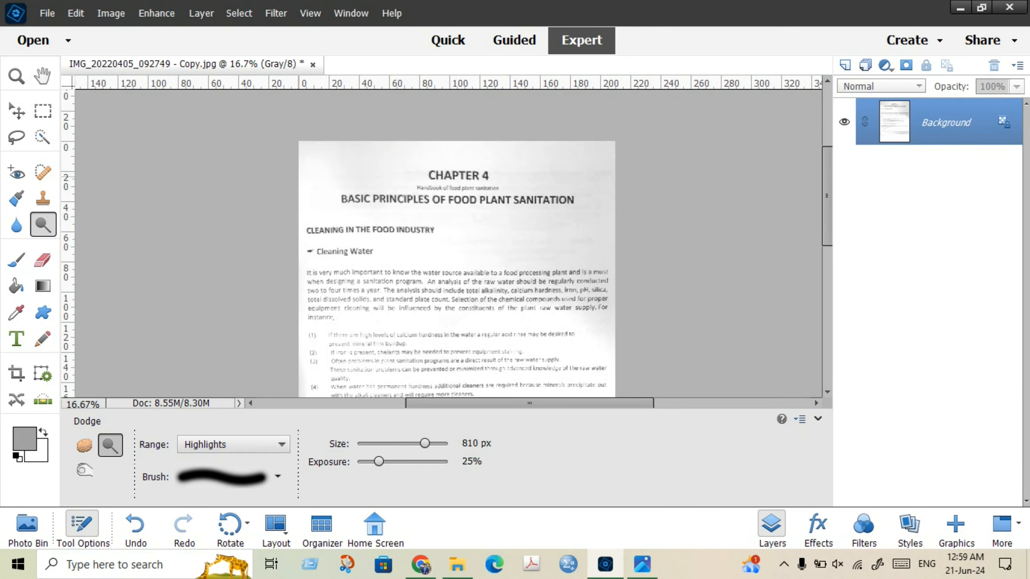
mouse_move(312, 187)
left_mouse_down()
mouse_move(360, 127)
mouse_move(391, 141)
mouse_move(575, 160)
mouse_move(596, 170)
mouse_move(606, 207)
mouse_move(588, 233)
mouse_move(550, 248)
mouse_move(606, 304)
mouse_move(602, 330)
left_mouse_up()
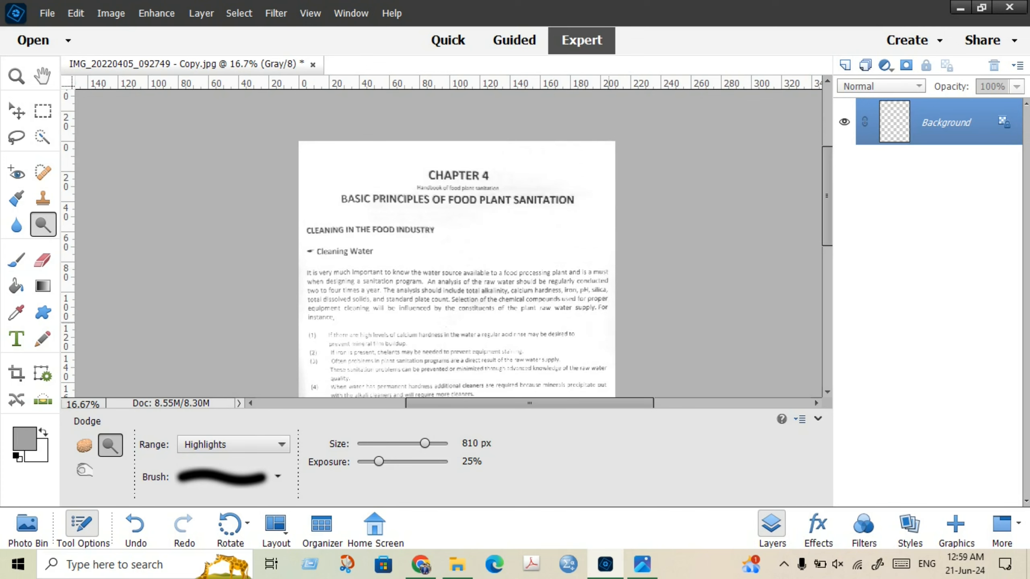
mouse_move(517, 199)
left_mouse_down()
mouse_move(450, 200)
mouse_move(459, 187)
left_mouse_up()
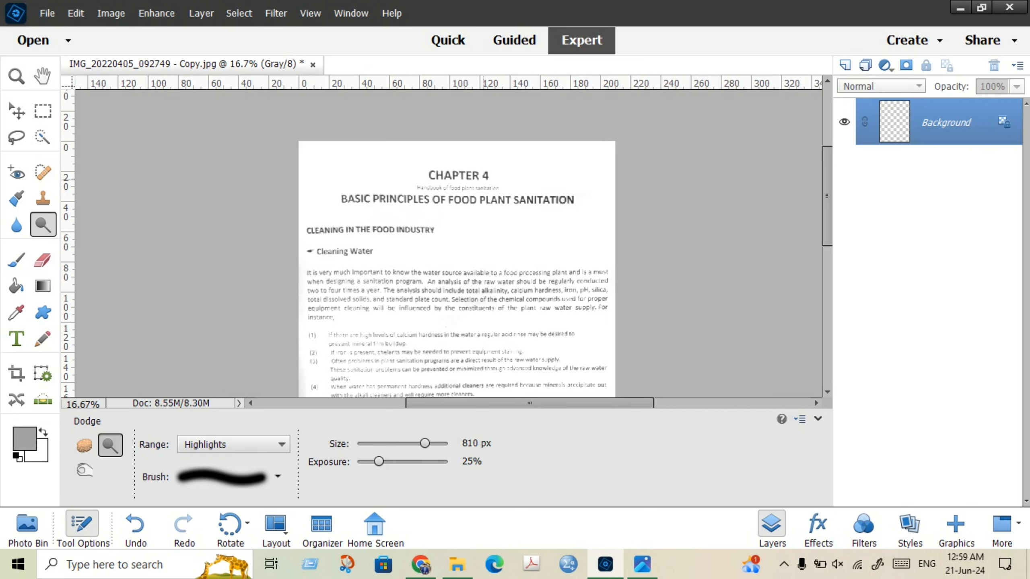
left_click_drag(575, 194, 606, 203)
Dodge the shaded left margin beside the lower paragraphs and touch up the page's top edge.
scroll(446, 244, "down", 8)
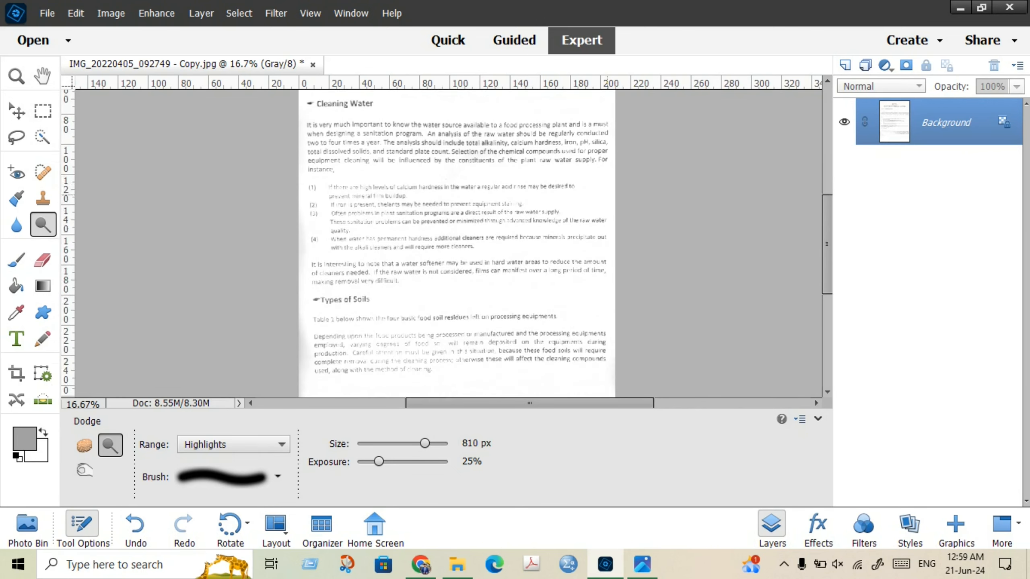
left_click_drag(308, 259, 296, 267)
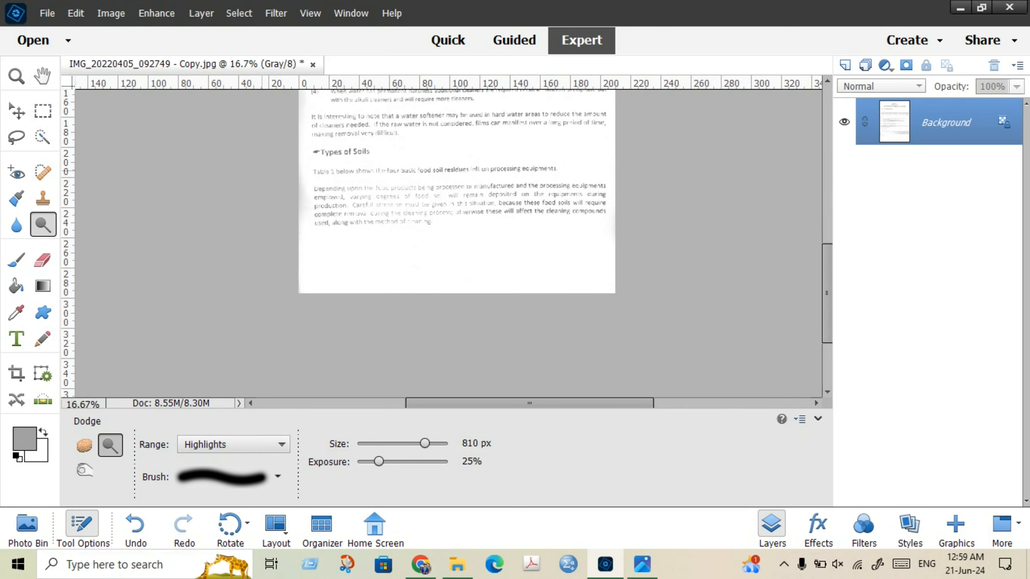
left_click_drag(276, 214, 275, 186)
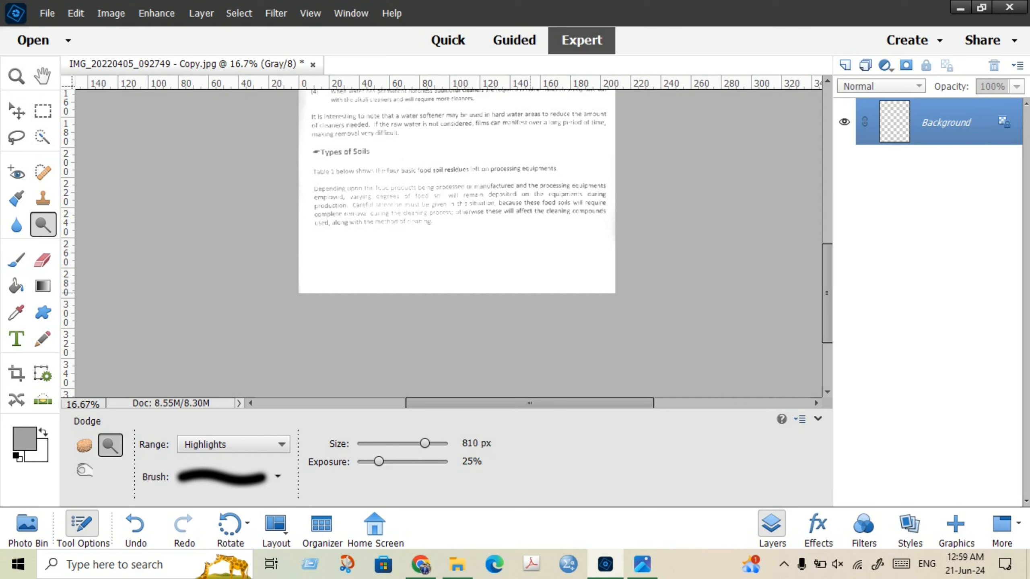
scroll(276, 243, "up", 4)
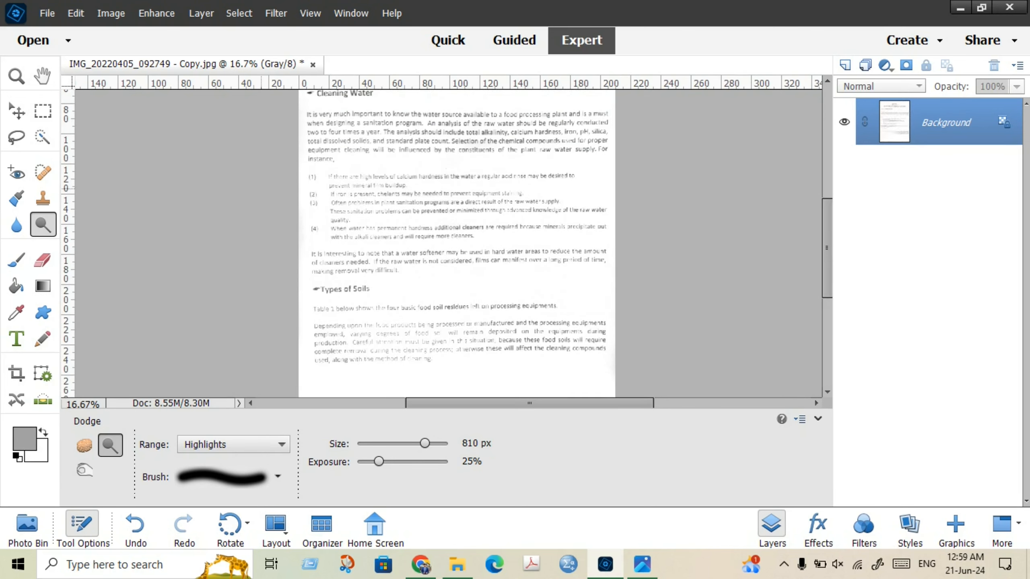
scroll(261, 200, "up", 6)
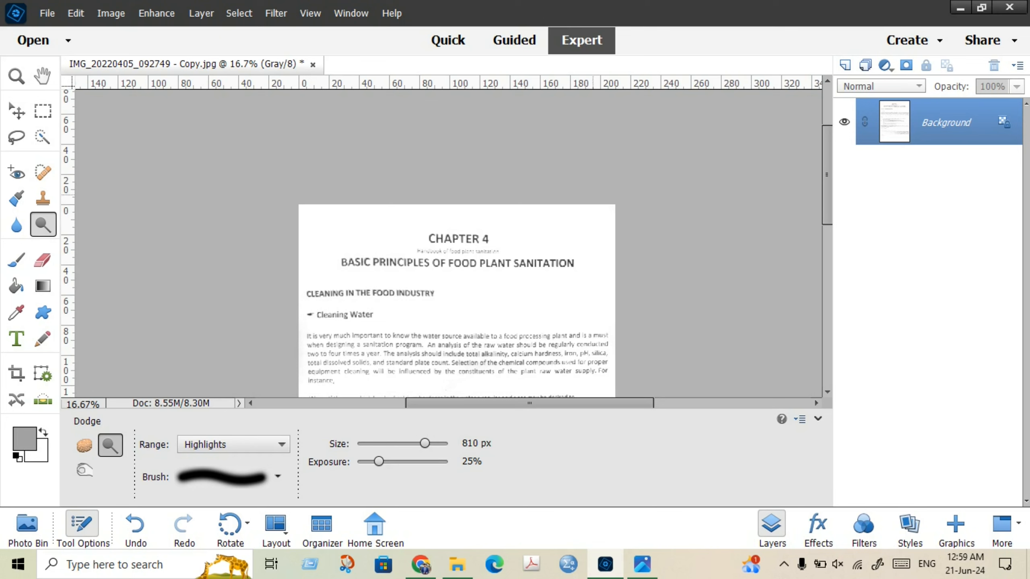
left_click_drag(592, 195, 342, 219)
key("v")
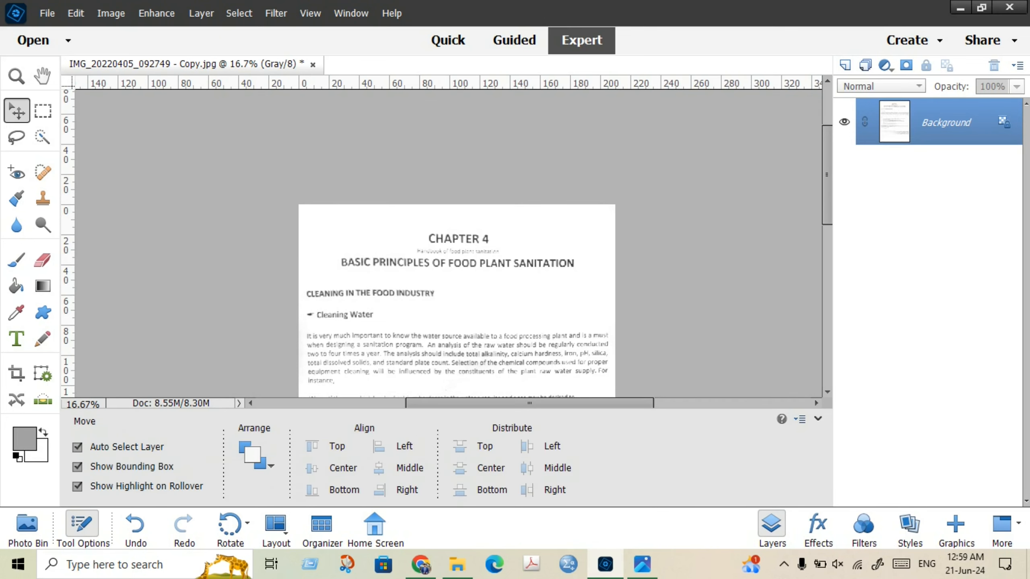
Examine the text and leftover shading at 50% magnification, from the first paragraph to the end of the page.
scroll(448, 244, "down", 1)
key("z")
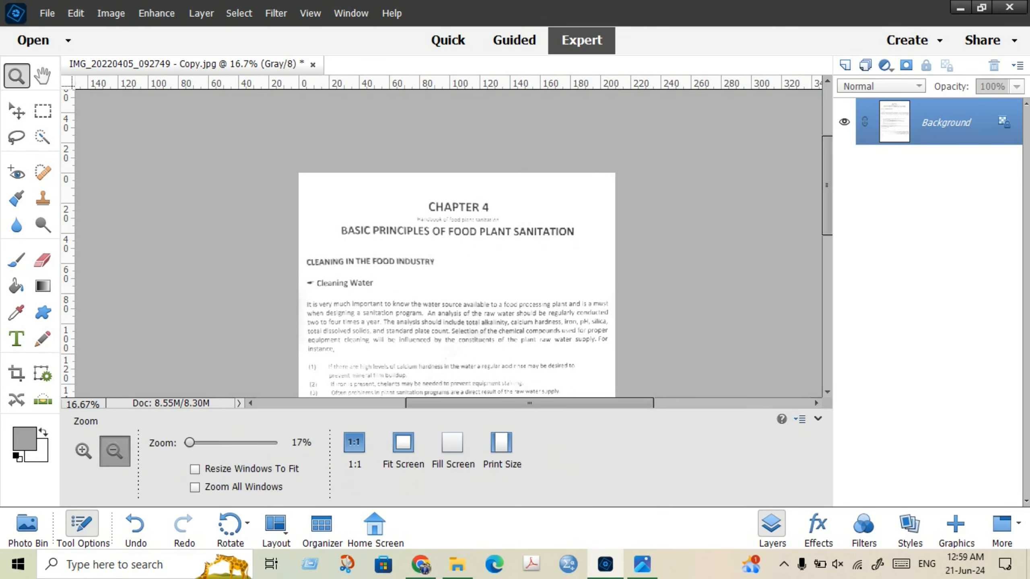
left_click(83, 450)
left_click(358, 353)
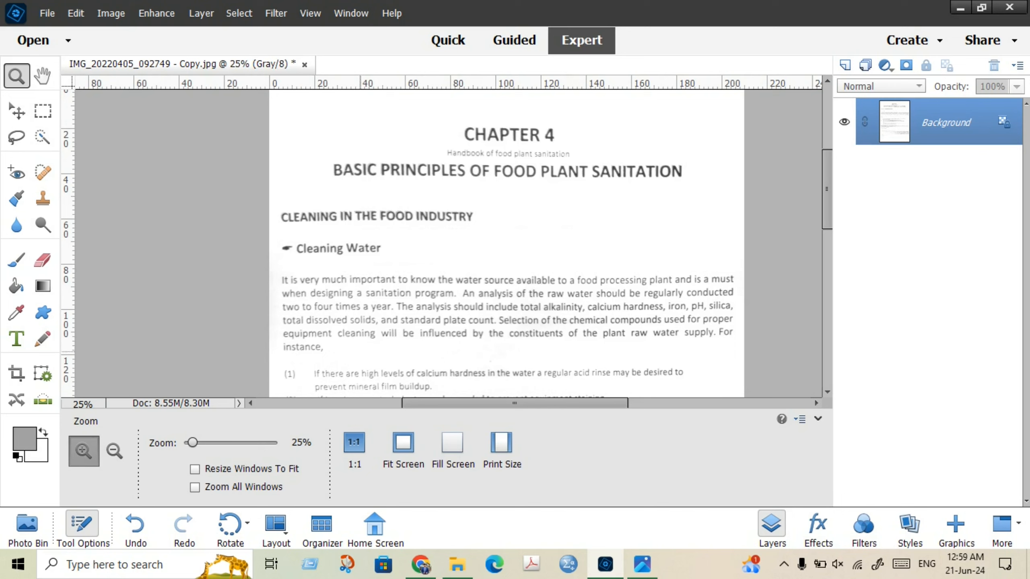
left_click(358, 353)
left_click(358, 353)
scroll(399, 304, "down", 3)
scroll(399, 305, "down", 10)
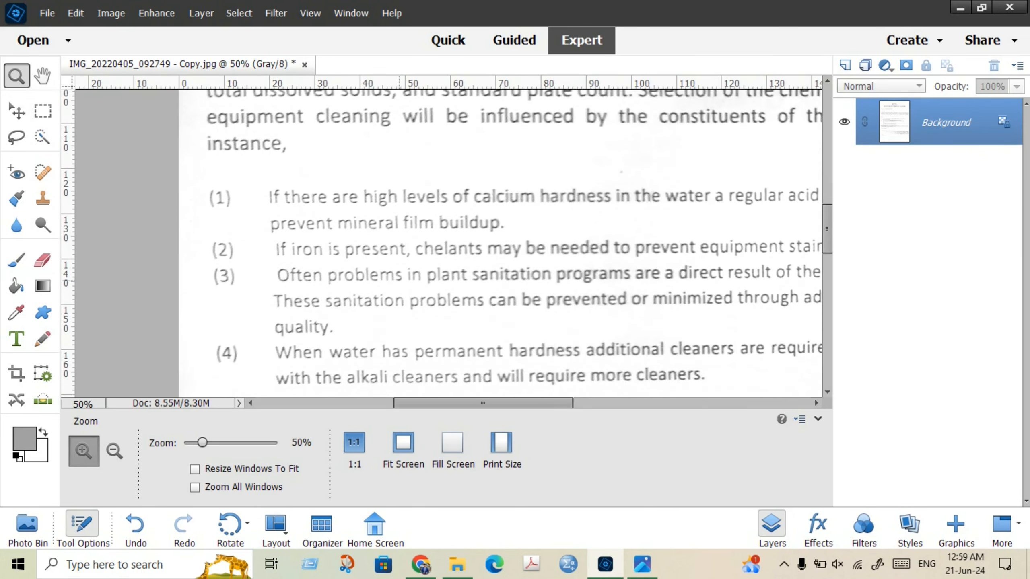
scroll(399, 304, "down", 8)
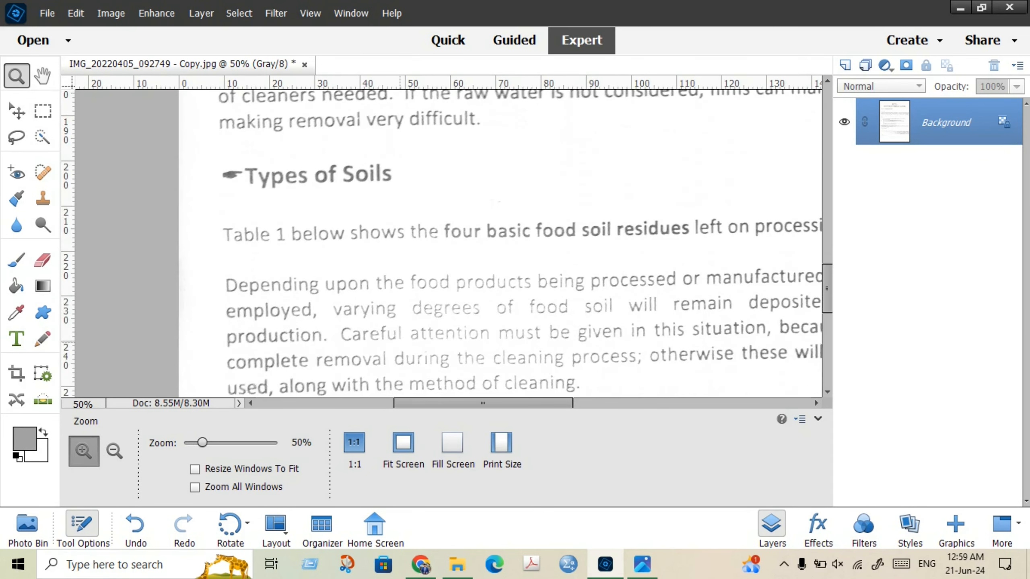
scroll(400, 305, "up", 8)
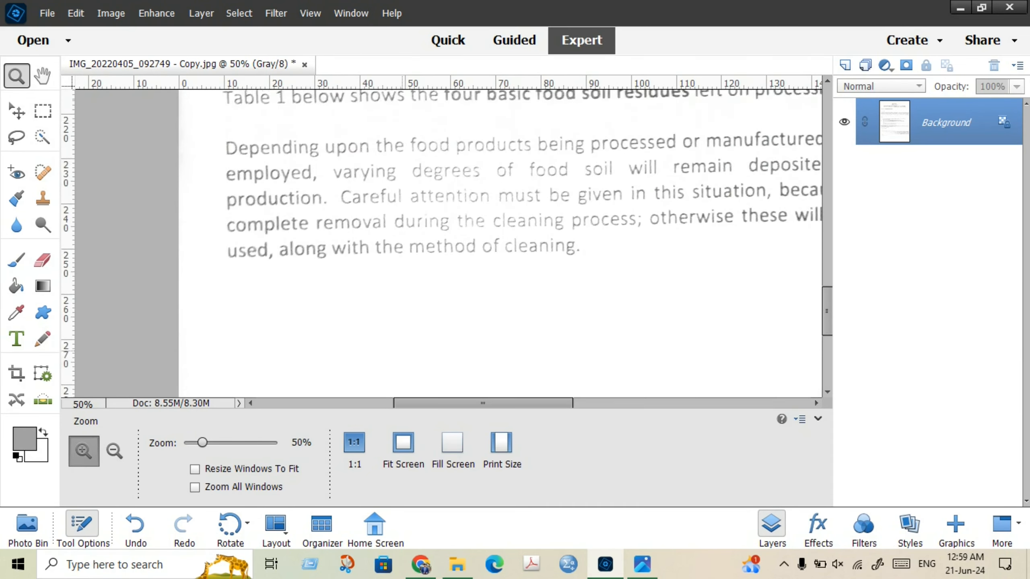
scroll(447, 243, "up", 8)
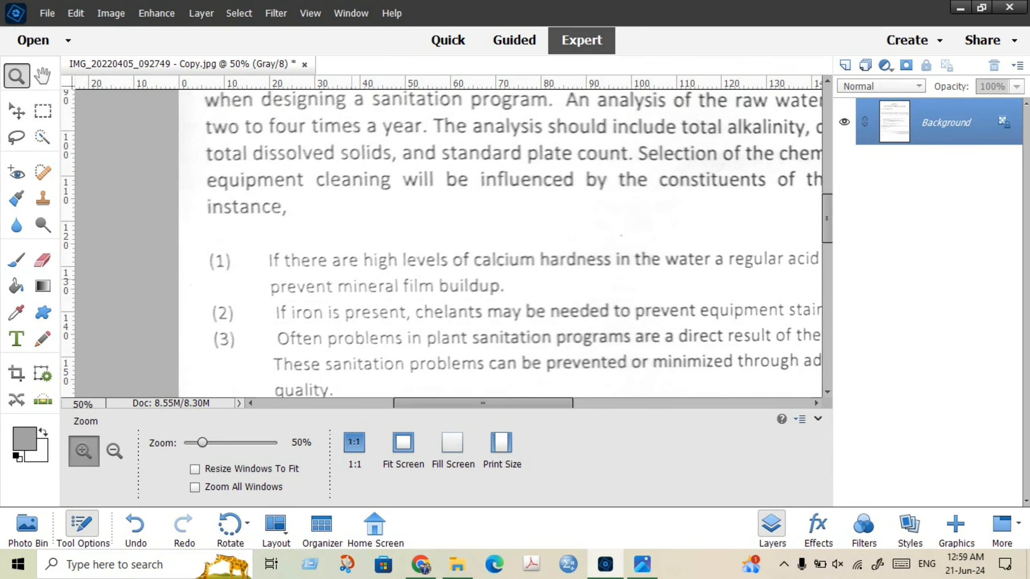
scroll(499, 243, "up", 2)
scroll(446, 237, "down", 2)
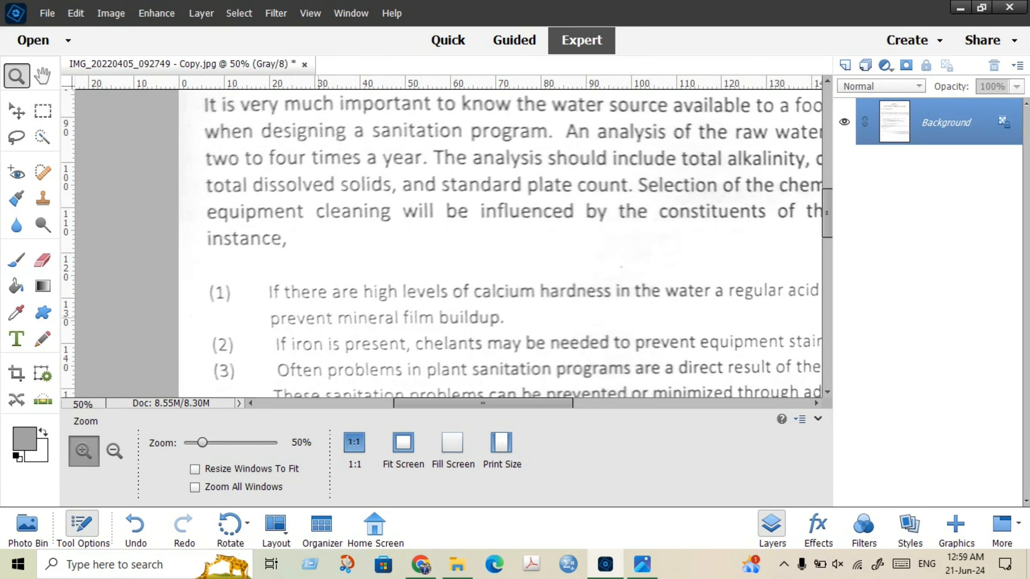
scroll(454, 242, "right", 2)
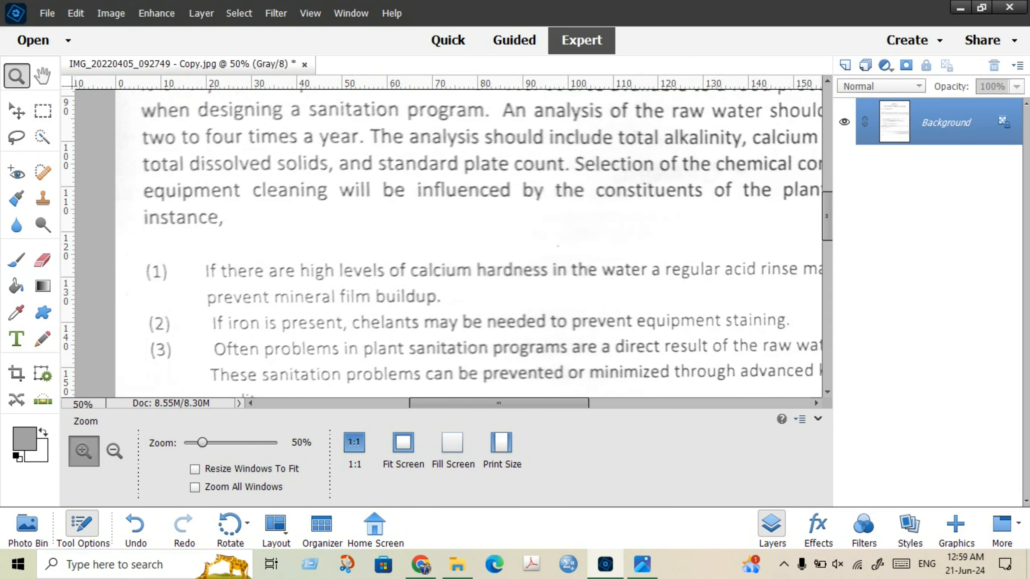
scroll(455, 242, "up", 1)
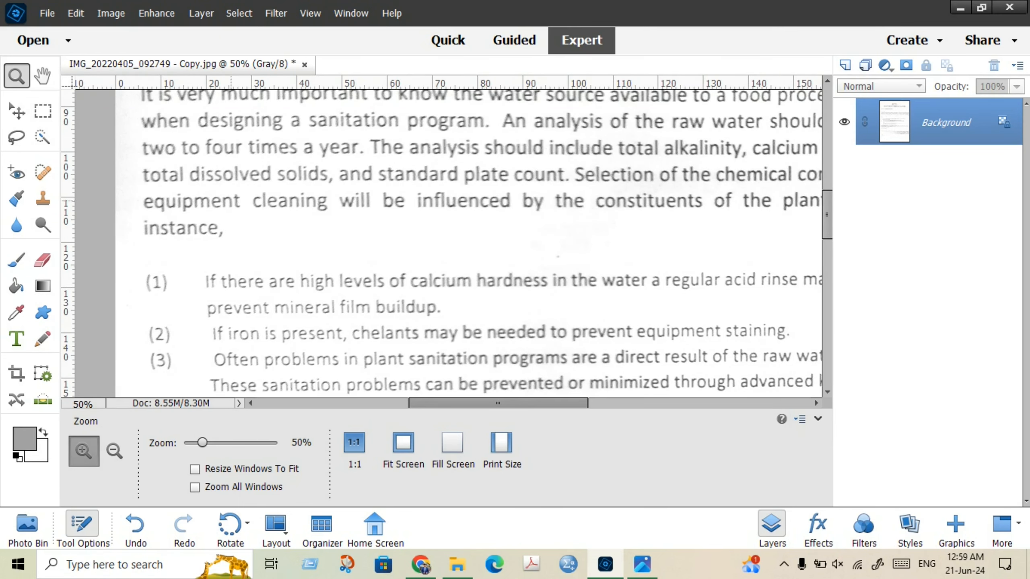
Darken the text with Levels by raising the black input level to 175.
left_click(156, 13)
mouse_move(227, 181)
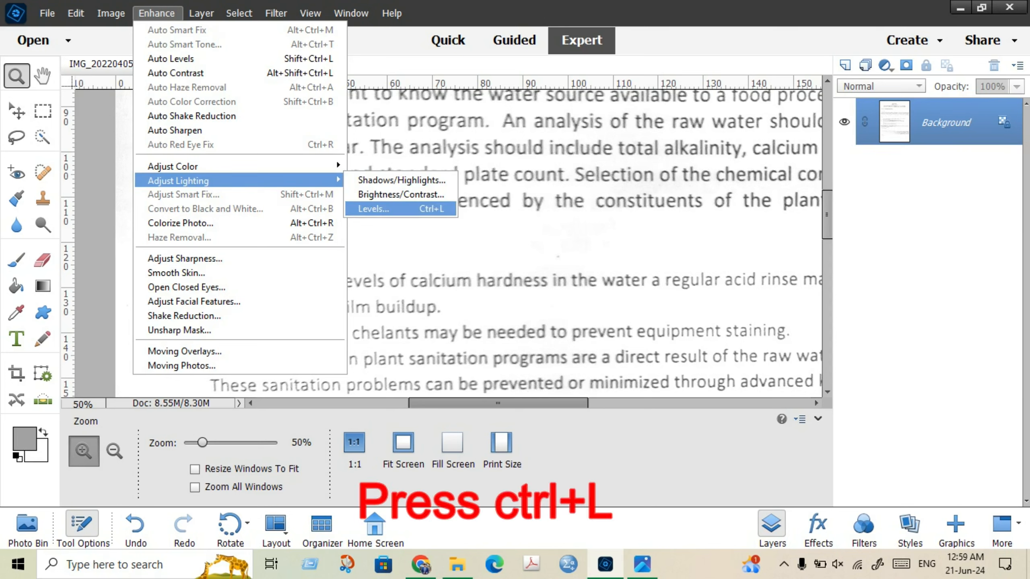
key("ctrl+l")
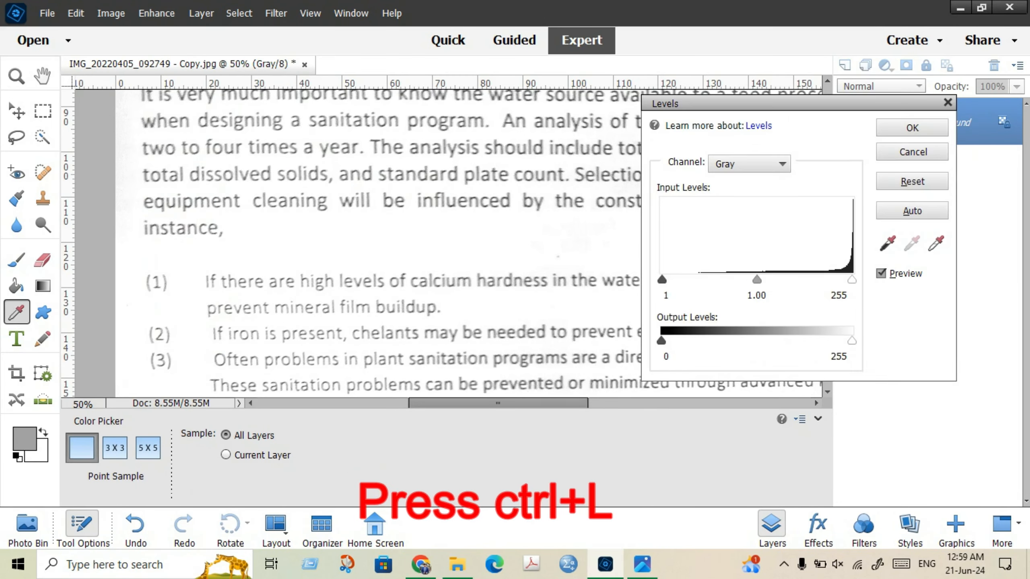
left_click_drag(661, 280, 726, 280)
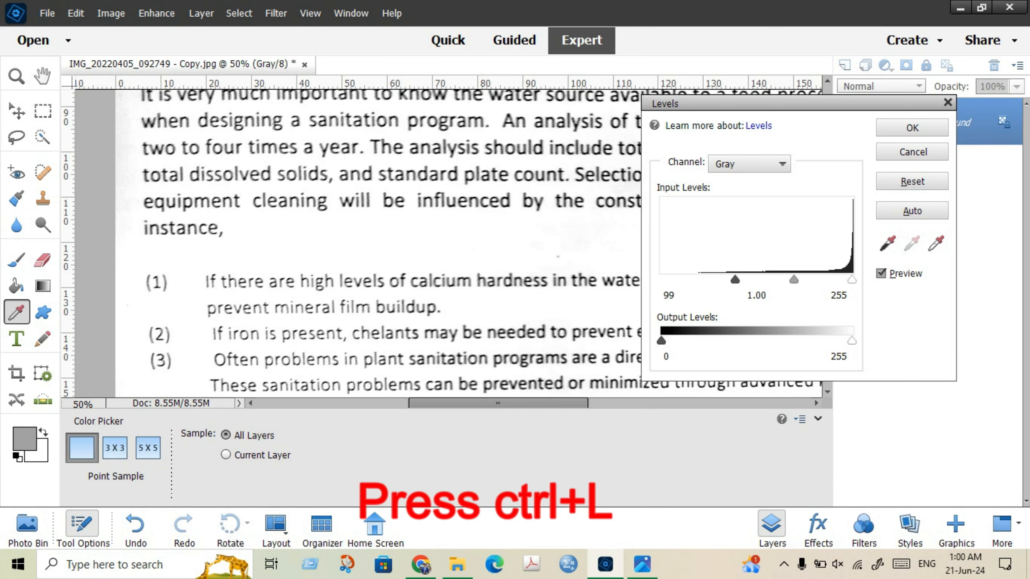
left_click_drag(735, 279, 792, 279)
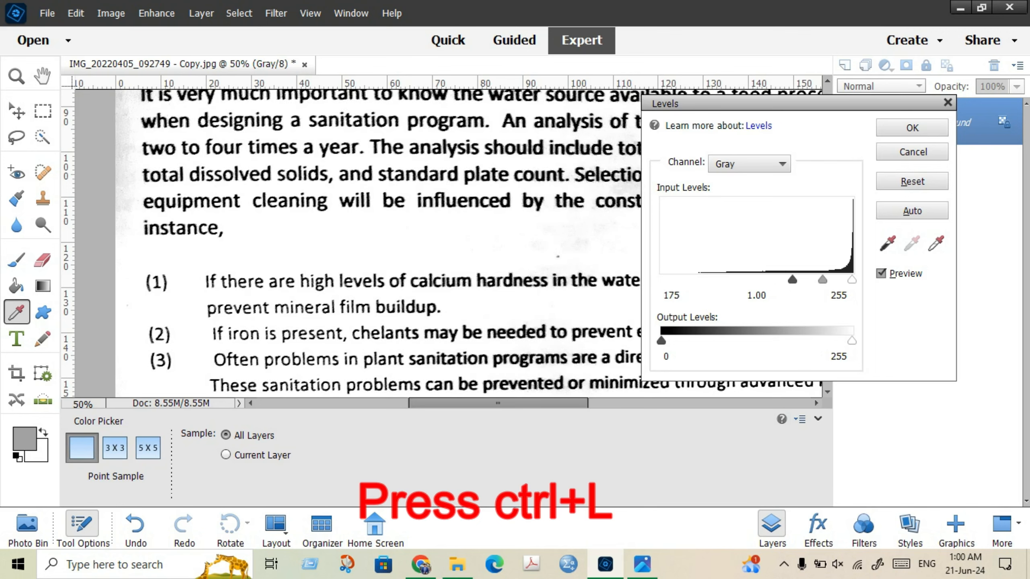
key("Return")
Examine the darkened text up close and the whole page for remaining spots and shading.
key("z")
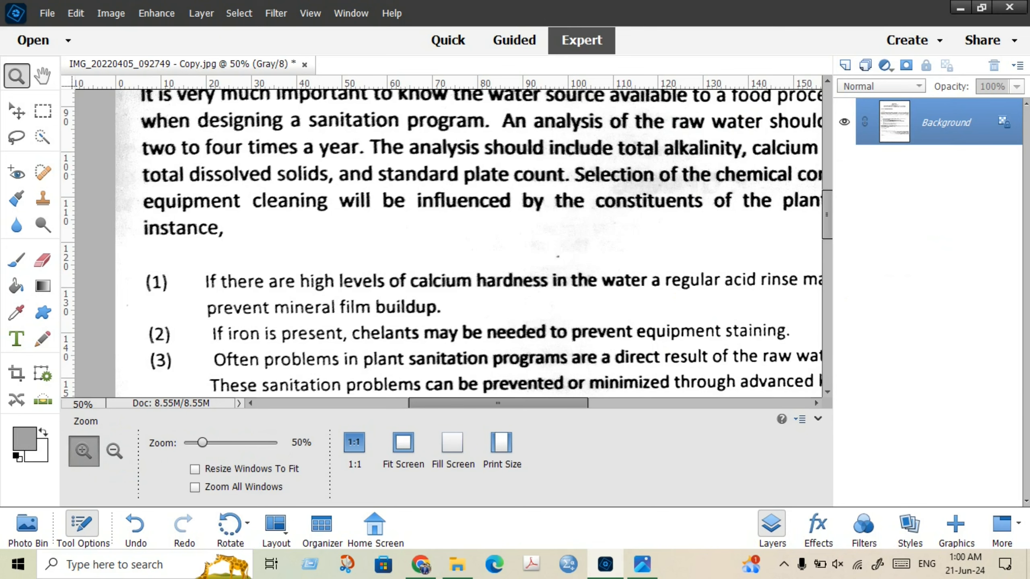
left_click_drag(538, 403, 580, 403)
scroll(527, 243, "down", 3)
scroll(481, 243, "up", 6)
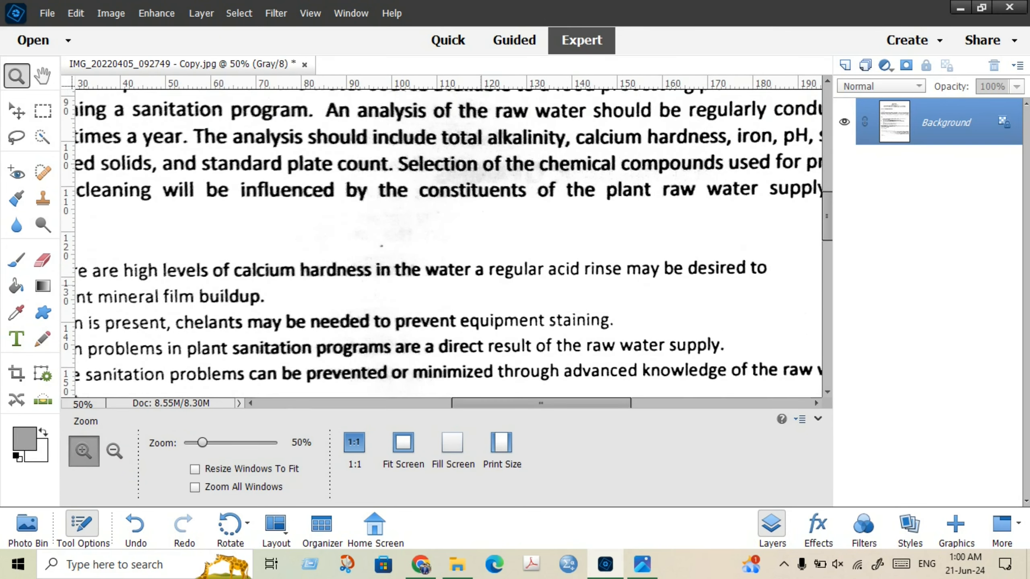
scroll(442, 244, "up", 5)
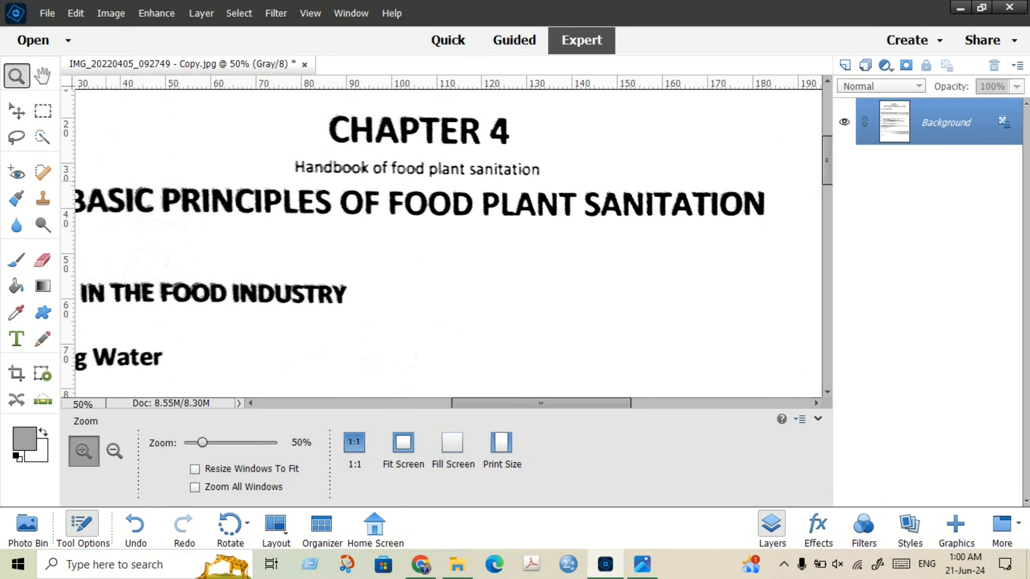
left_click(115, 451)
left_click(202, 354)
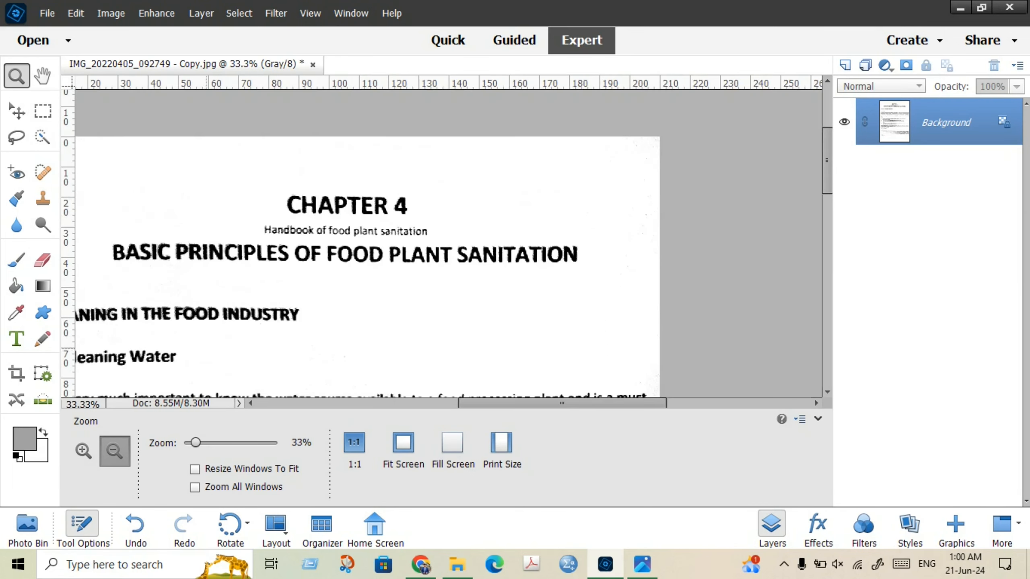
left_click(206, 352)
left_click_drag(535, 403, 487, 403)
left_click(446, 347)
scroll(446, 338, "down", 5)
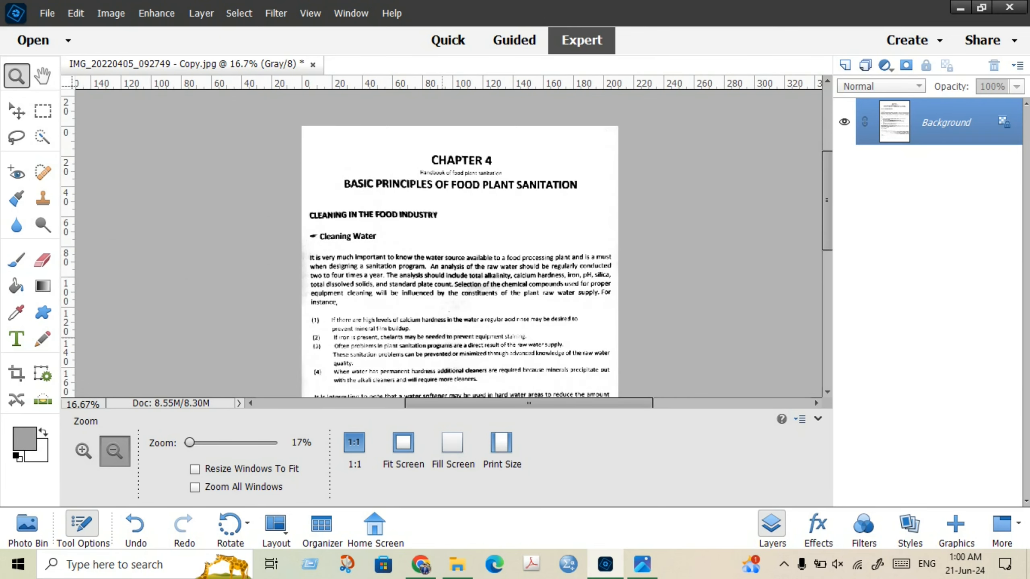
scroll(446, 243, "down", 8)
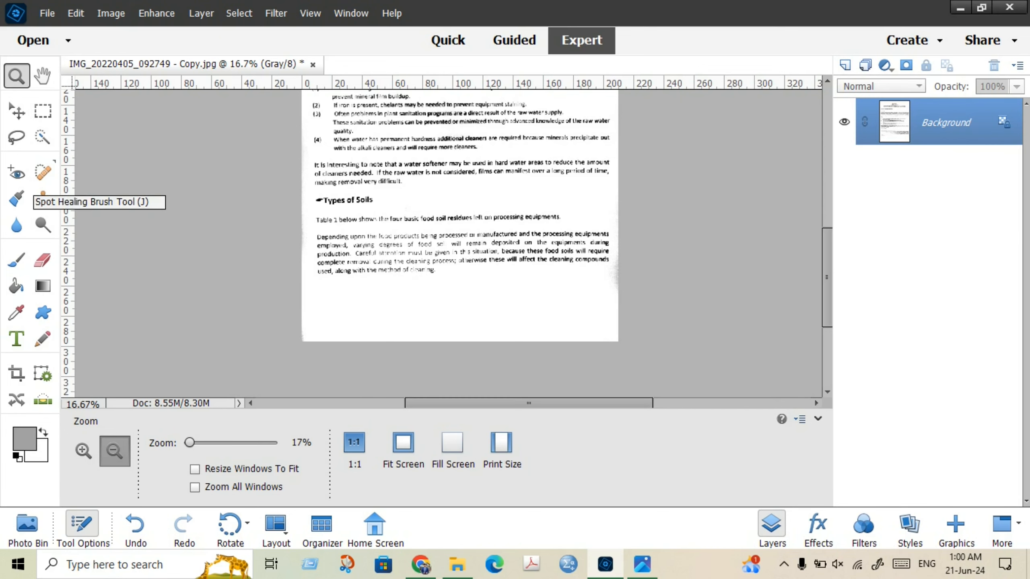
Create a new blank white A4 document, 210 x 297 mm, at 300 pixels/inch in RGB Color.
left_click(48, 12)
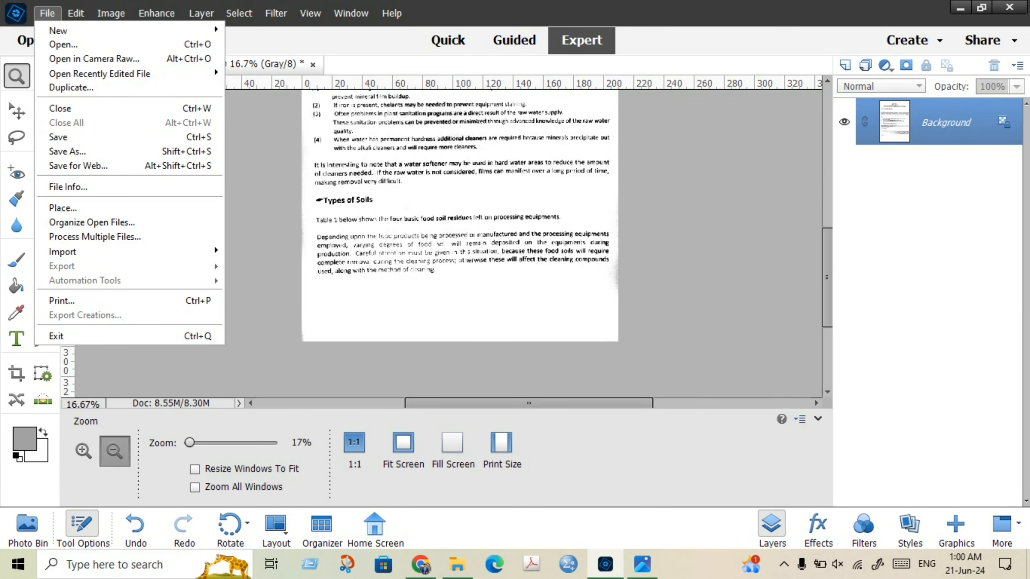
mouse_move(121, 30)
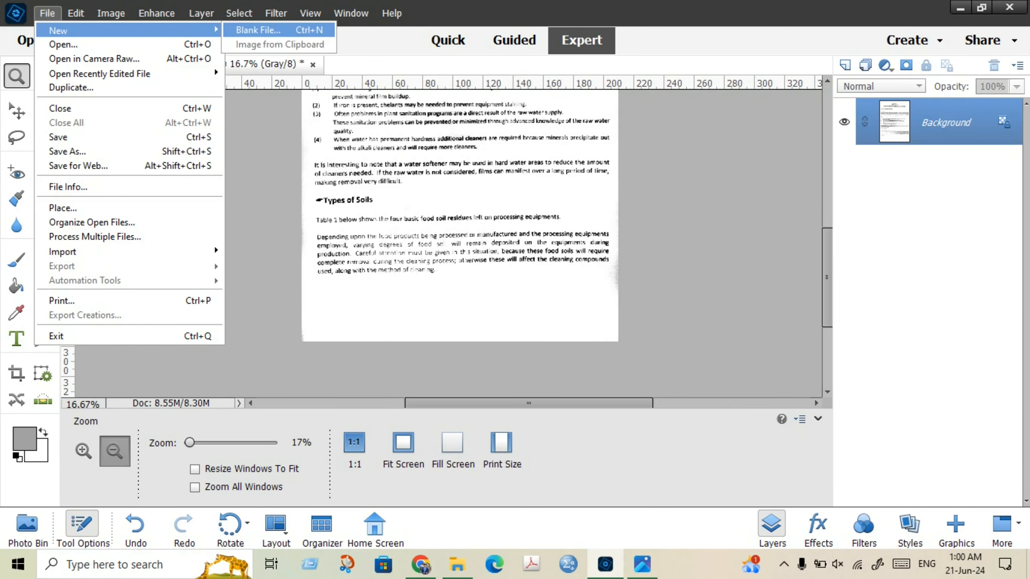
left_click(258, 29)
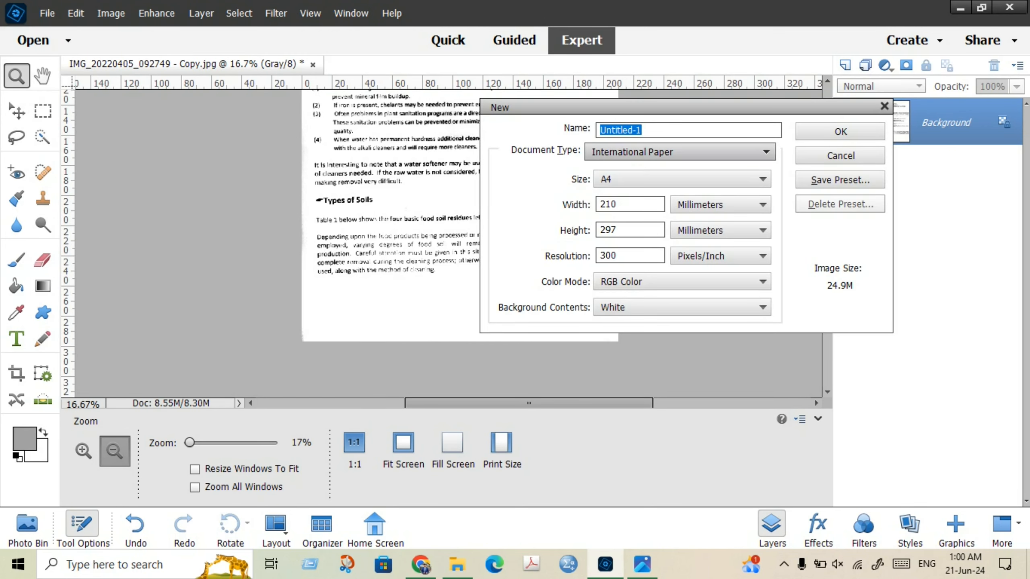
left_click(840, 132)
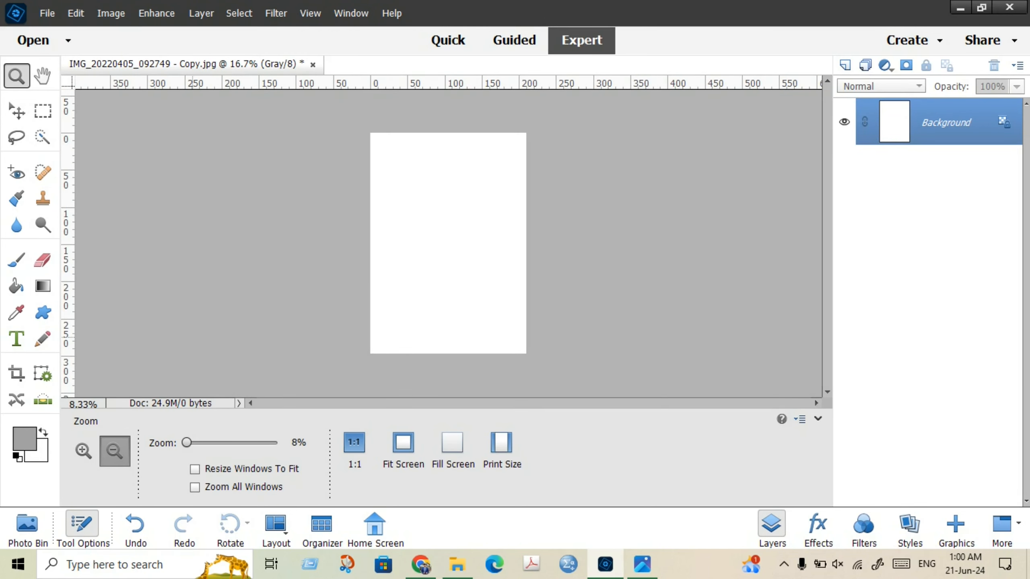
Place the cleaned page scan from the open photo into the blank A4 document and scale it proportionally to 90%.
key("v")
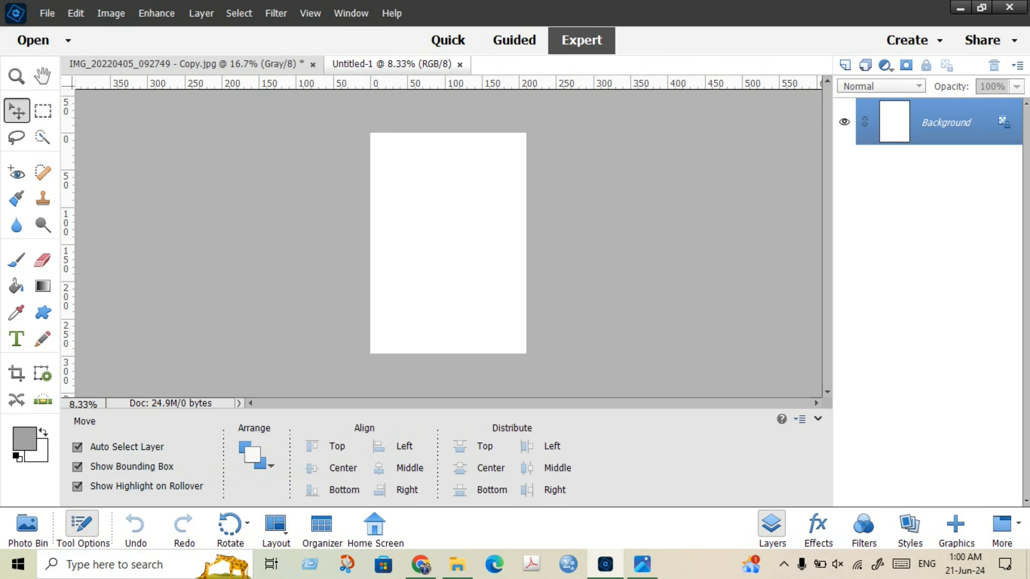
left_click(27, 524)
left_click_drag(115, 469, 327, 362)
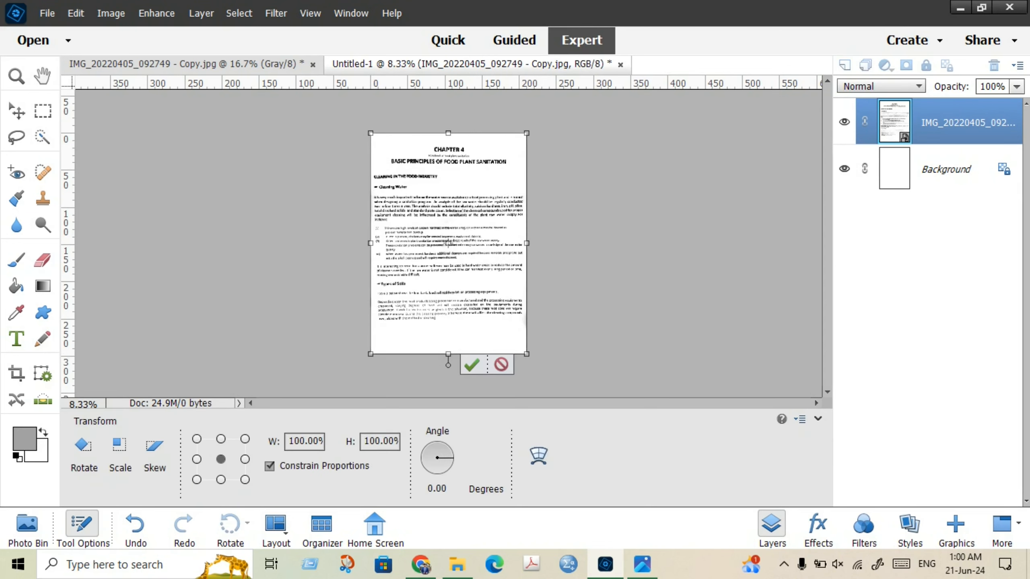
left_click_drag(290, 441, 300, 441)
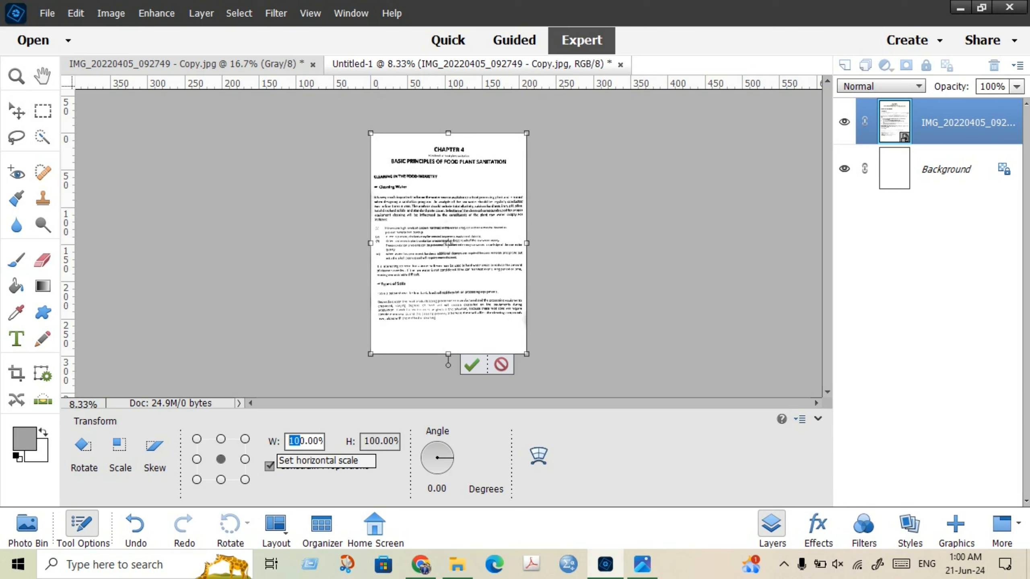
type("9")
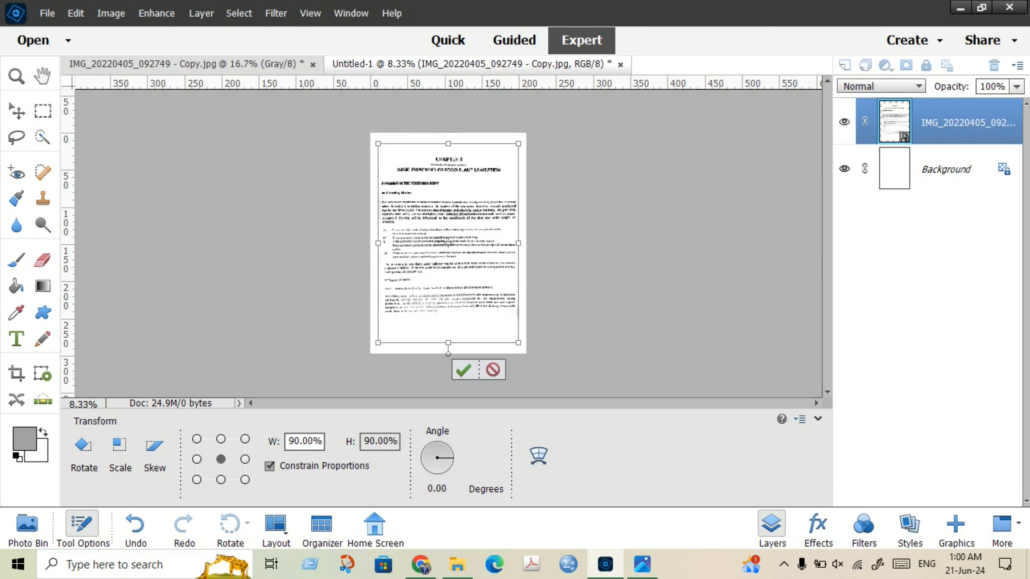
left_click(463, 370)
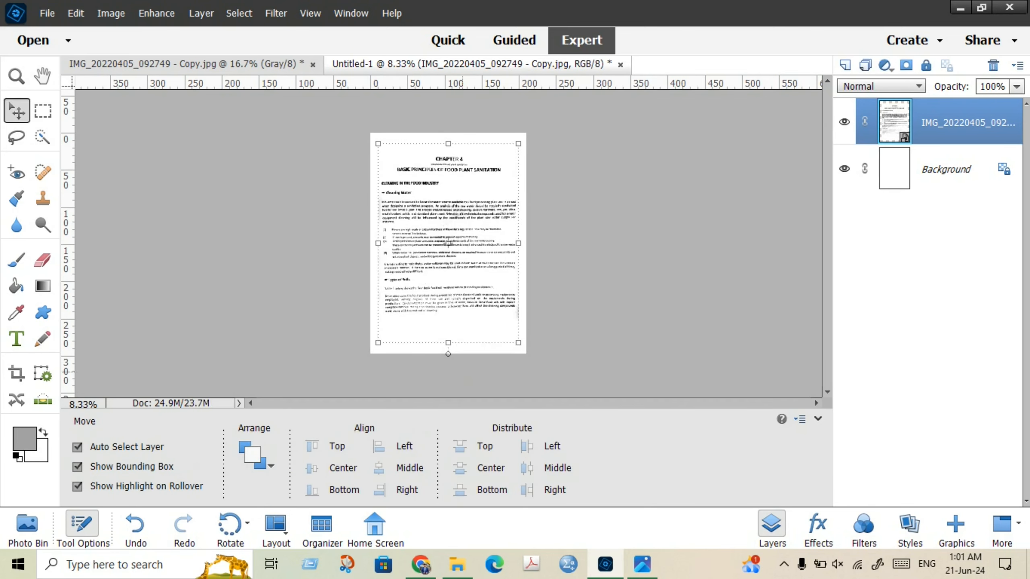
left_click(569, 301)
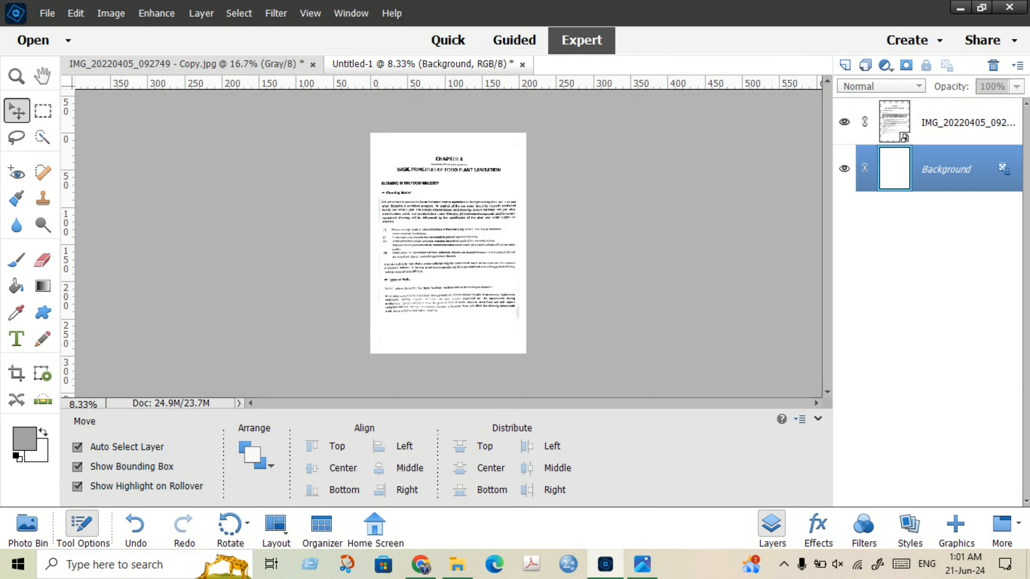
Save the A4 page to the Desktop as a JPEG at Maximum quality 12 with the Baseline ("Standard") format, keeping the default file name.
left_click(47, 13)
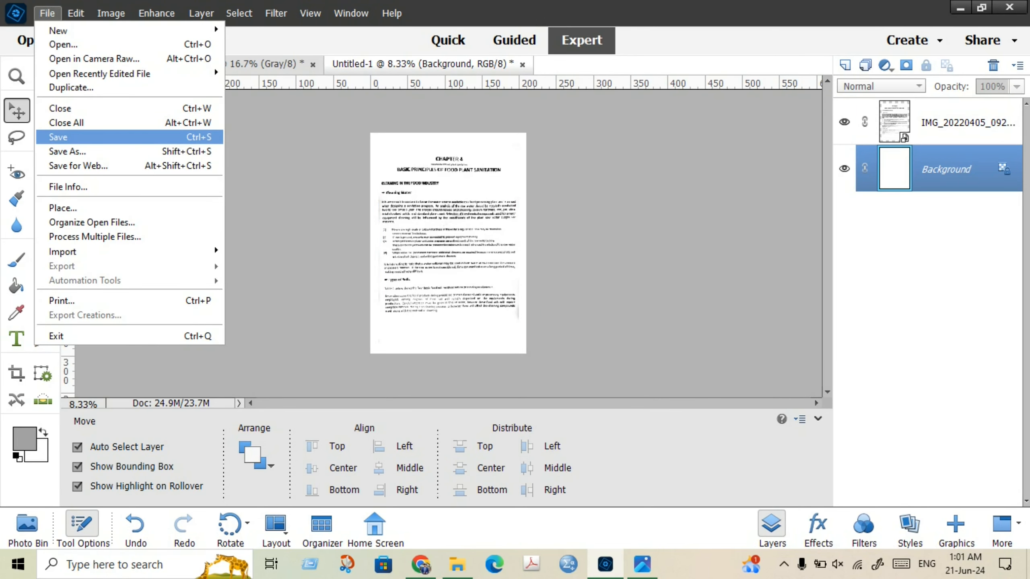
left_click(67, 151)
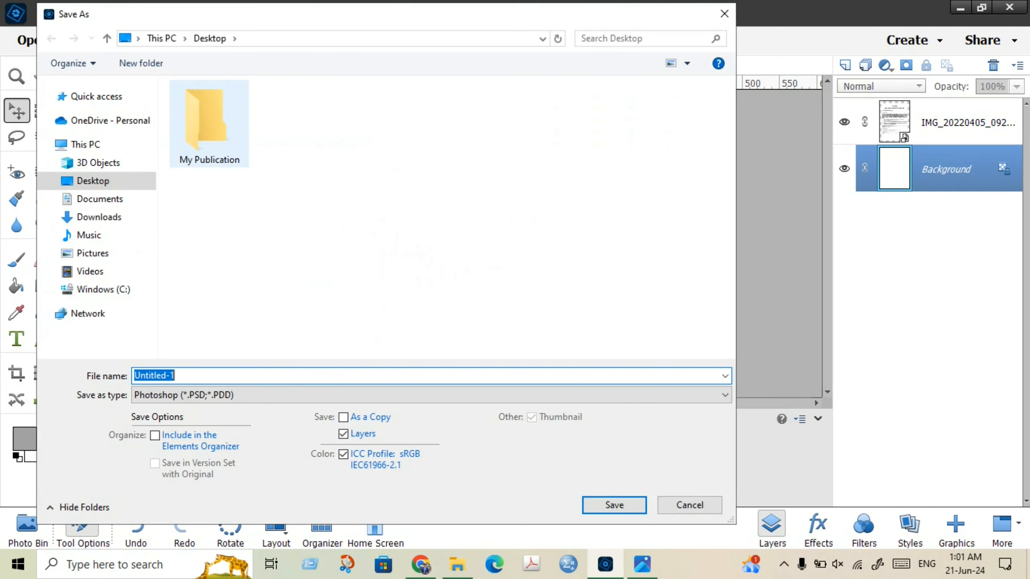
left_click(93, 181)
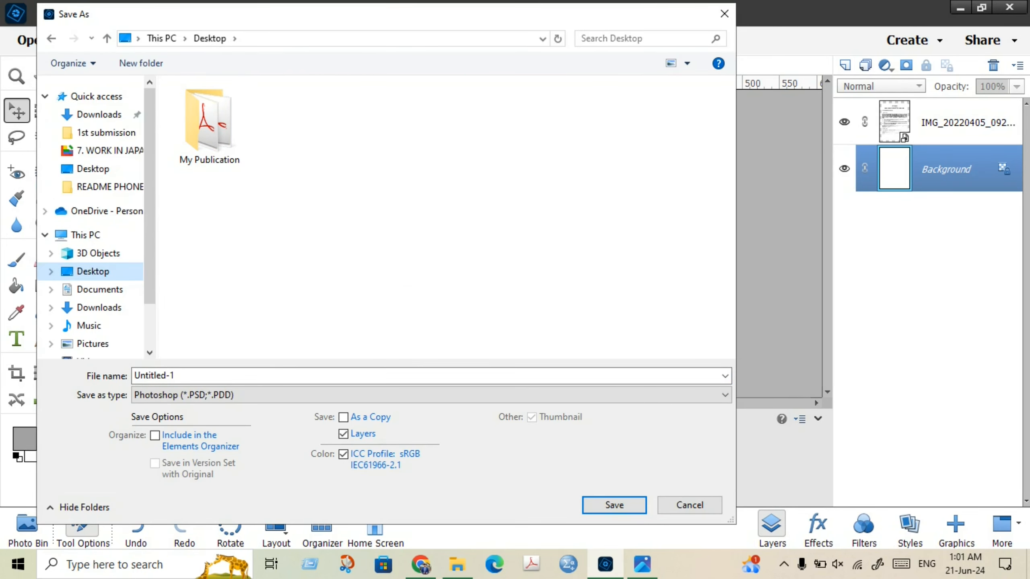
left_click(431, 395)
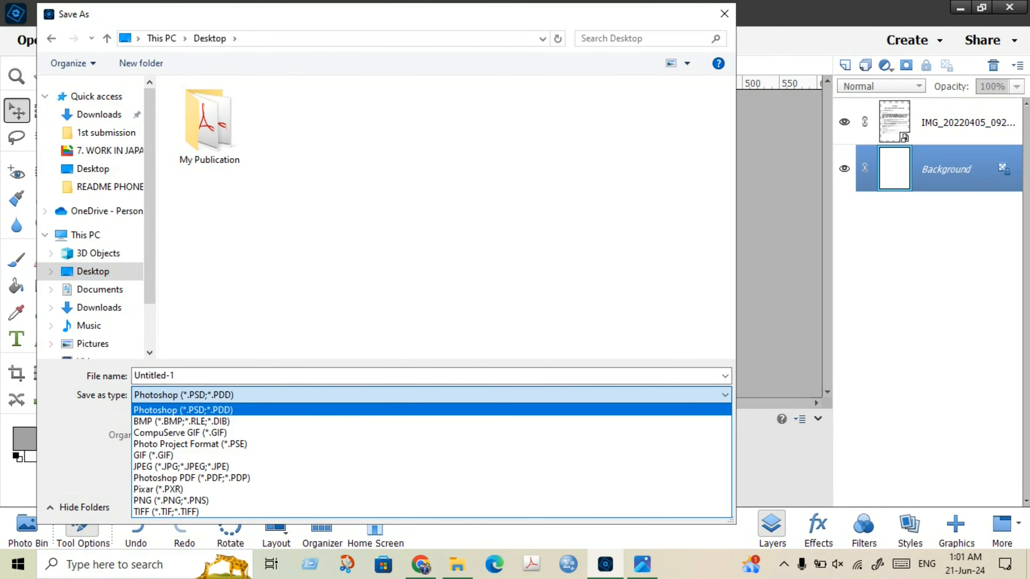
left_click(181, 467)
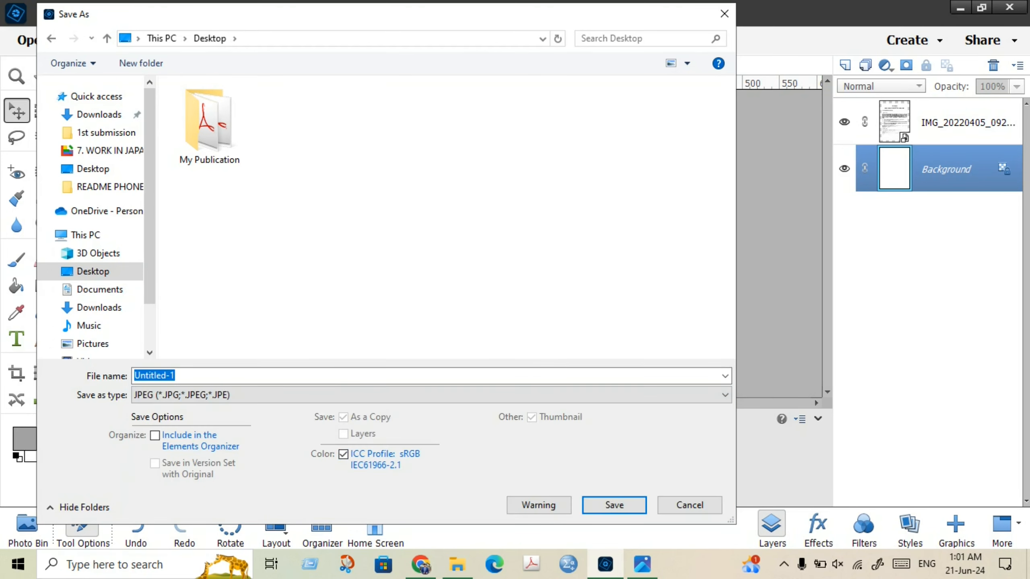
left_click(612, 505)
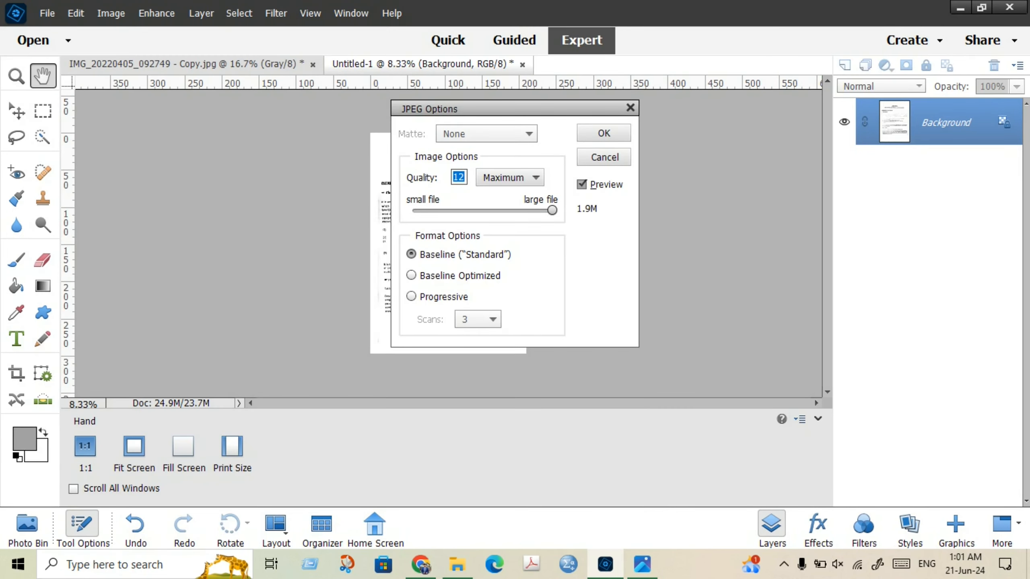
left_click(604, 133)
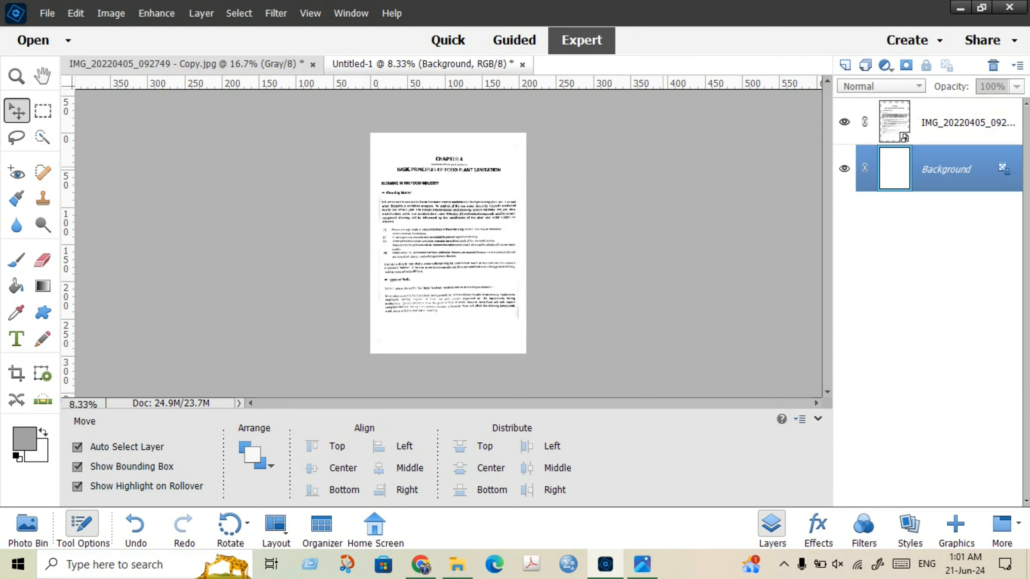
Switch to the Photos viewer, maximize the exported Untitled-1.jpg and compare it with the original IMG_20220405_092749 - Copy.jpg photo.
left_click(958, 8)
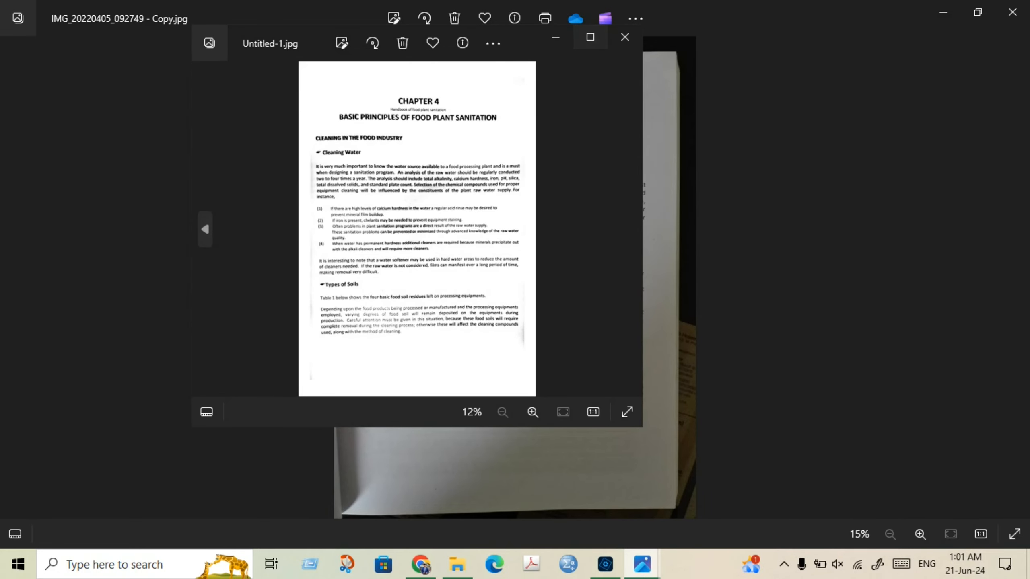
left_click(590, 37)
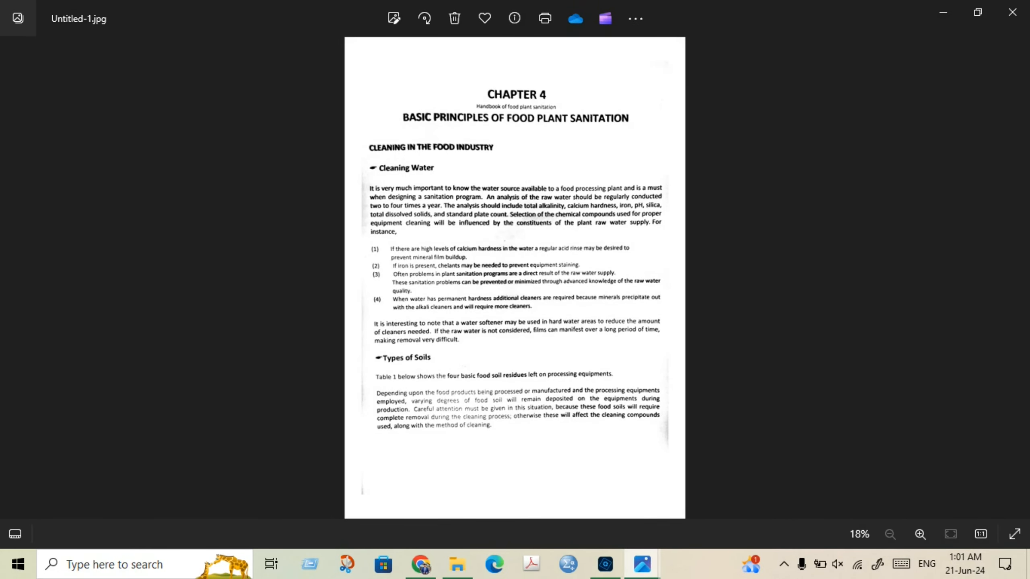
mouse_move(641, 564)
left_click(561, 482)
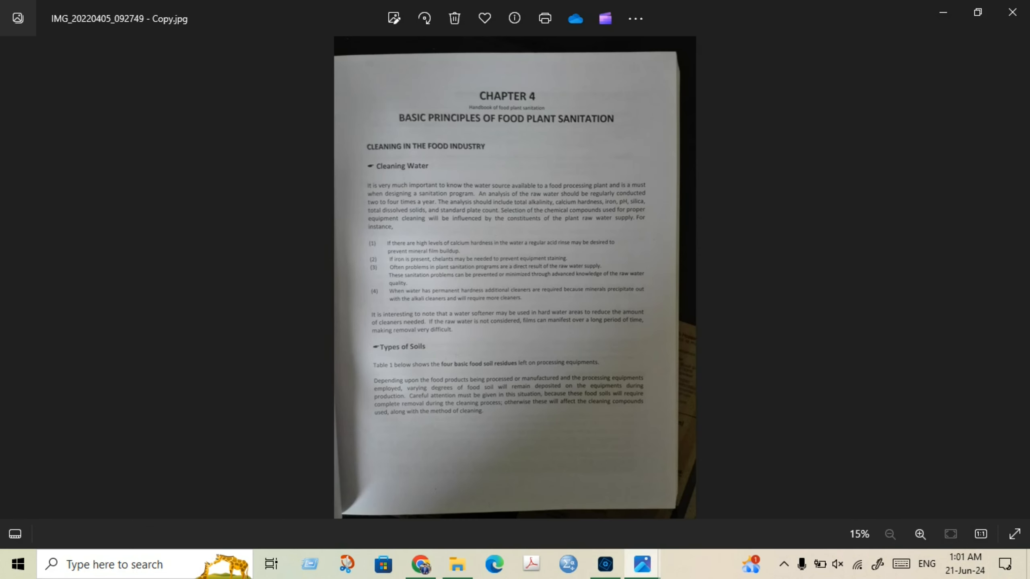